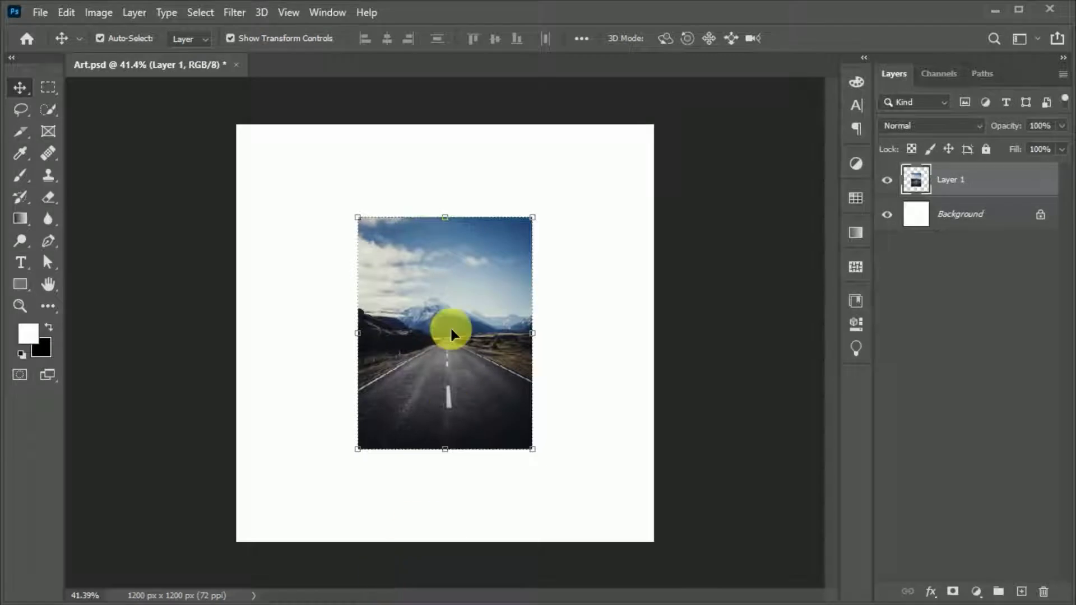
# Enlarge and position the road photo so it covers the whole canvas, and save the document
pyautogui.hotkey('ctrl', 't')
pyautogui.moveTo(533, 358); pyautogui.dragTo(680, 353)
pyautogui.moveTo(497, 223); pyautogui.dragTo(495, 289)
pyautogui.click(835, 38)
pyautogui.click(770, 426)
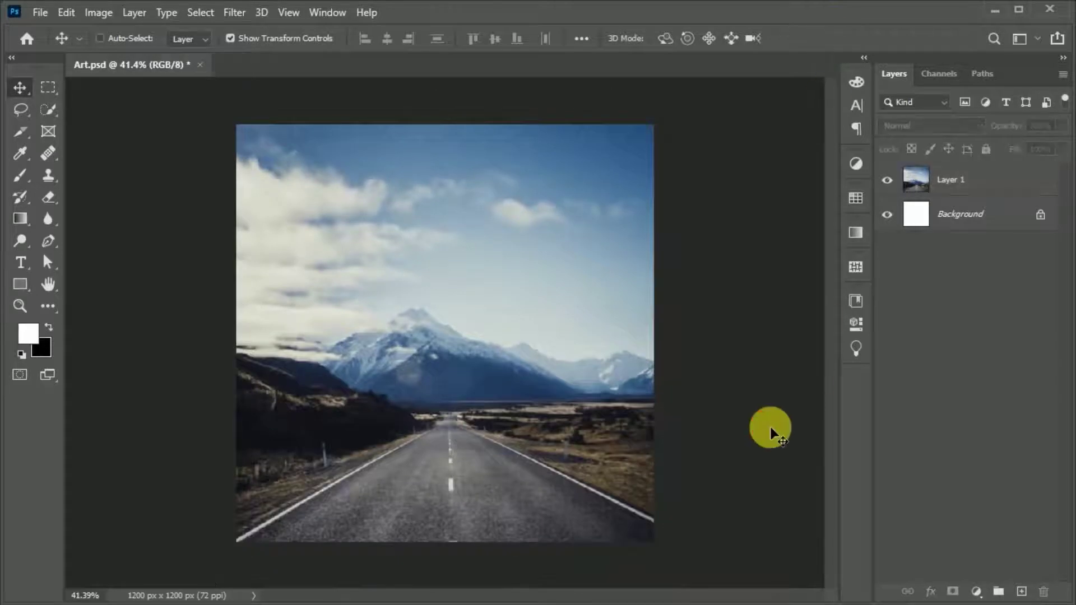
pyautogui.hotkey('ctrl', 's')
pyautogui.click(730, 241)
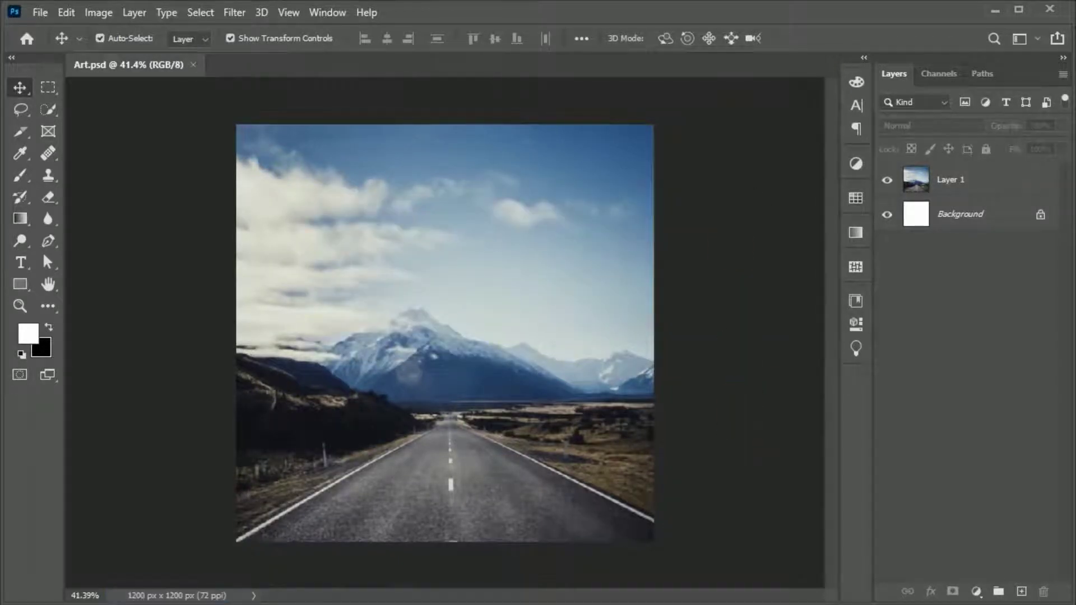
# Paste the image of the walking man and select his figure by inverting a Magic Wand selection of the background
pyautogui.hotkey('ctrl', 'v')
pyautogui.click(49, 109)
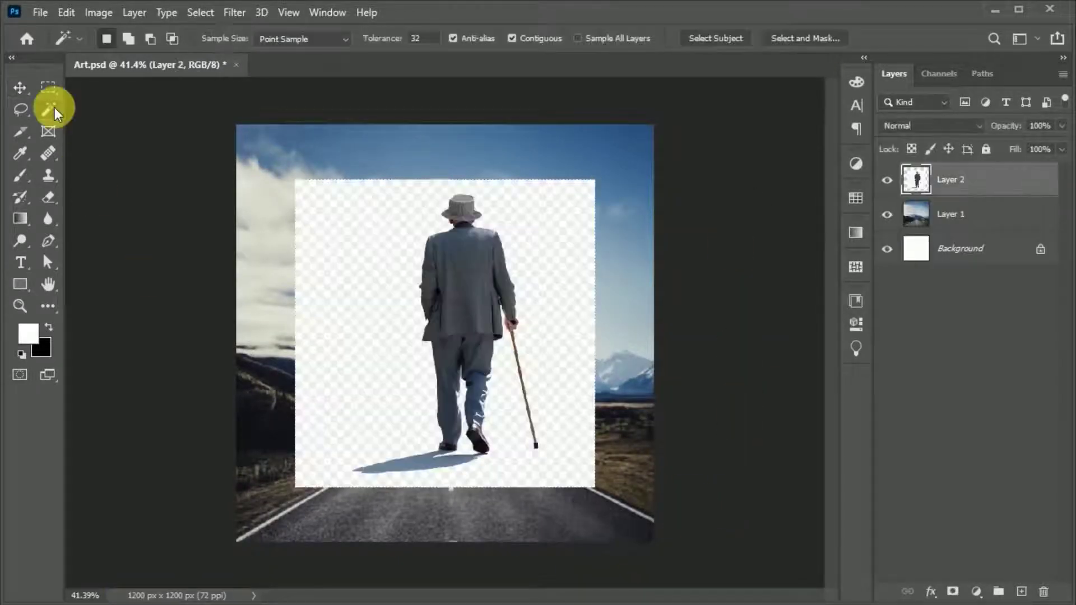
pyautogui.click(234, 12)
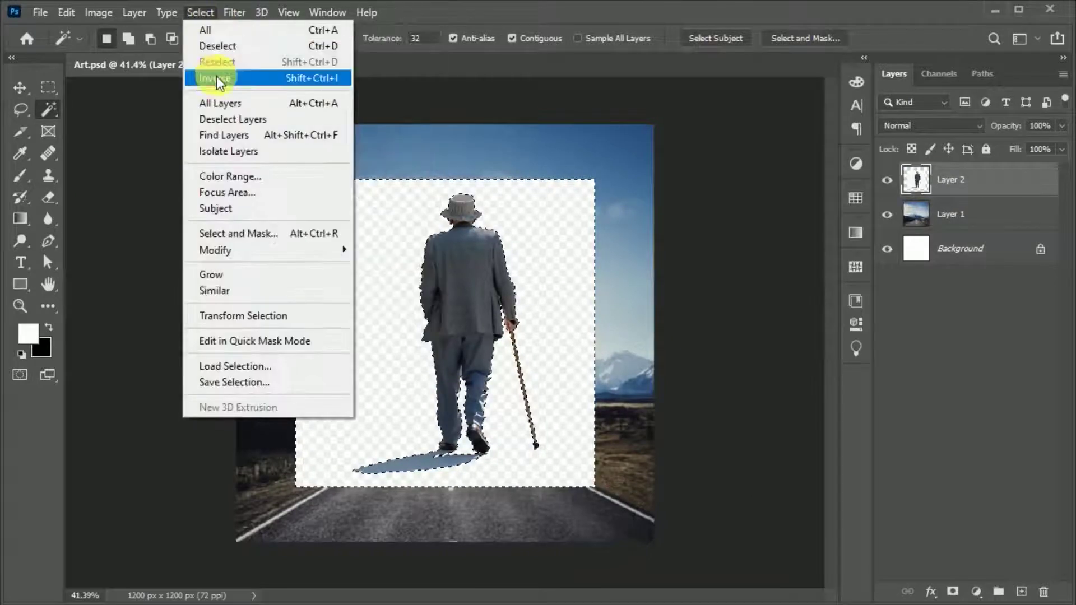
pyautogui.click(217, 77)
# Copy the selected man onto his own layer and delete the pasted original layer
pyautogui.hotkey('ctrl', 'j')
pyautogui.click(956, 211)
pyautogui.press('Delete')
# Convert the cut-out man's layer into a smart object
pyautogui.click(20, 87)
pyautogui.keyDown('ctrl'); pyautogui.click(957, 177); pyautogui.keyUp('ctrl')
pyautogui.rightClick(942, 182)
pyautogui.click(769, 348)
# Scale the man down and place him on the middle of the road
pyautogui.hotkey('ctrl', 't')
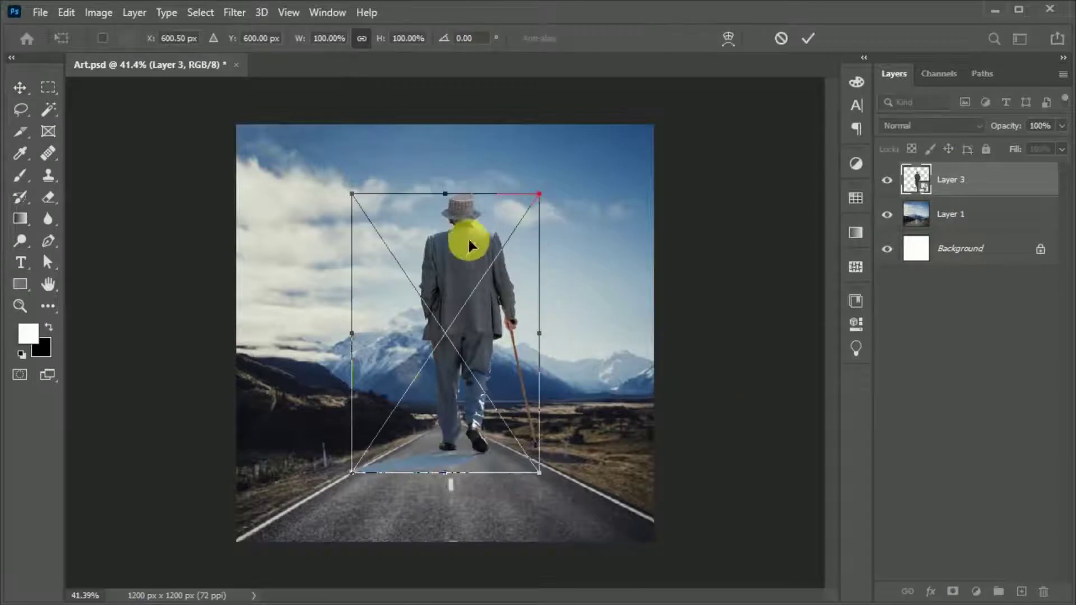
pyautogui.moveTo(454, 199); pyautogui.dragTo(452, 370)
pyautogui.click(807, 38)
pyautogui.click(764, 372)
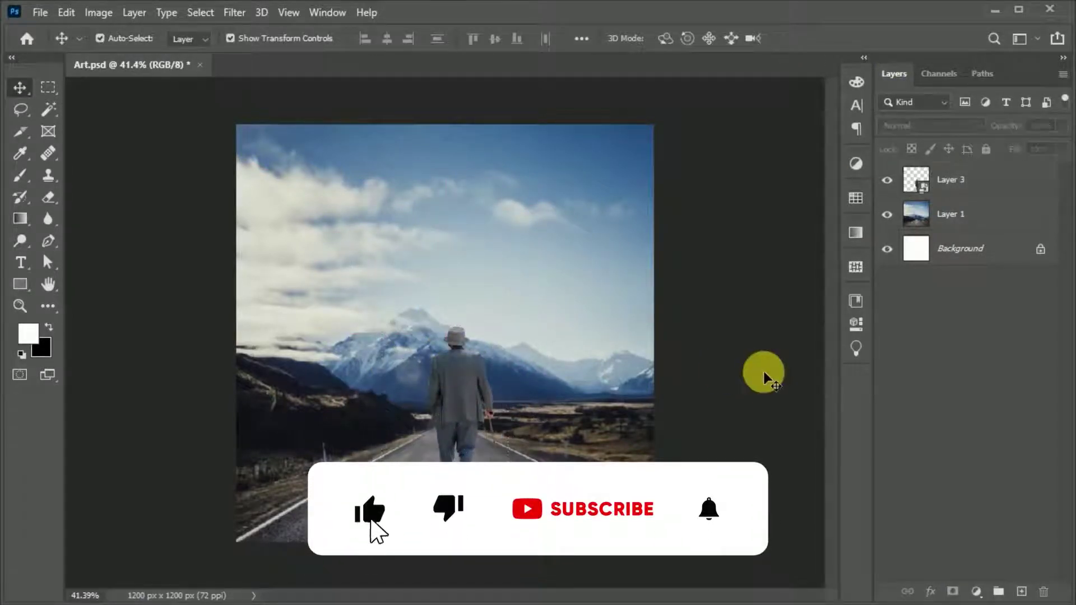
# Add a layer mask to the man's layer and paint out his original shadow with a soft black brush
pyautogui.click(962, 190)
pyautogui.click(953, 591)
pyautogui.press('b')
pyautogui.press('x')
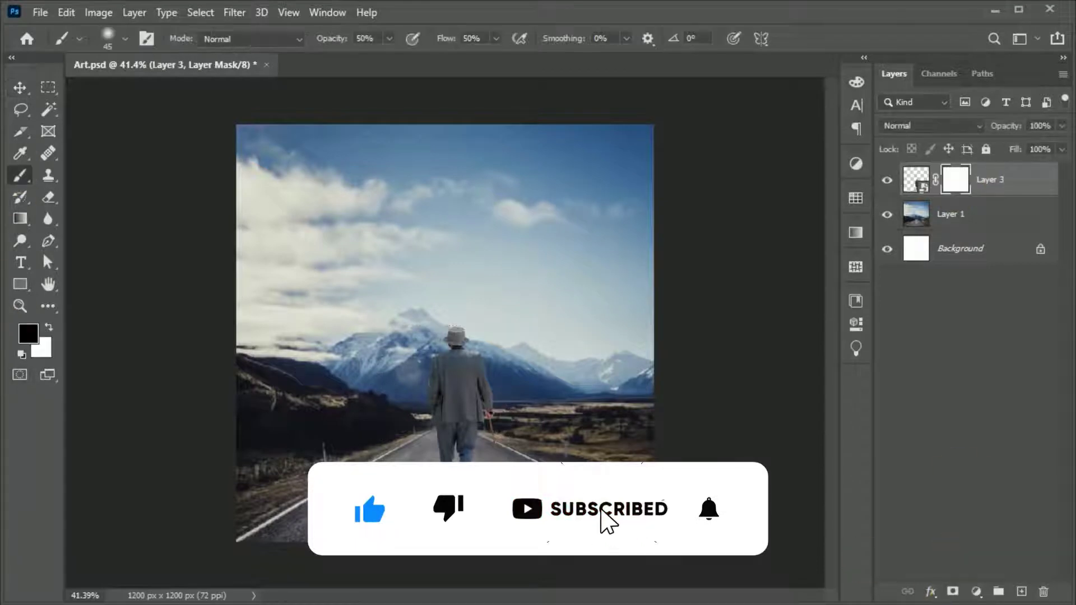
pyautogui.scroll(2, 448, 562)
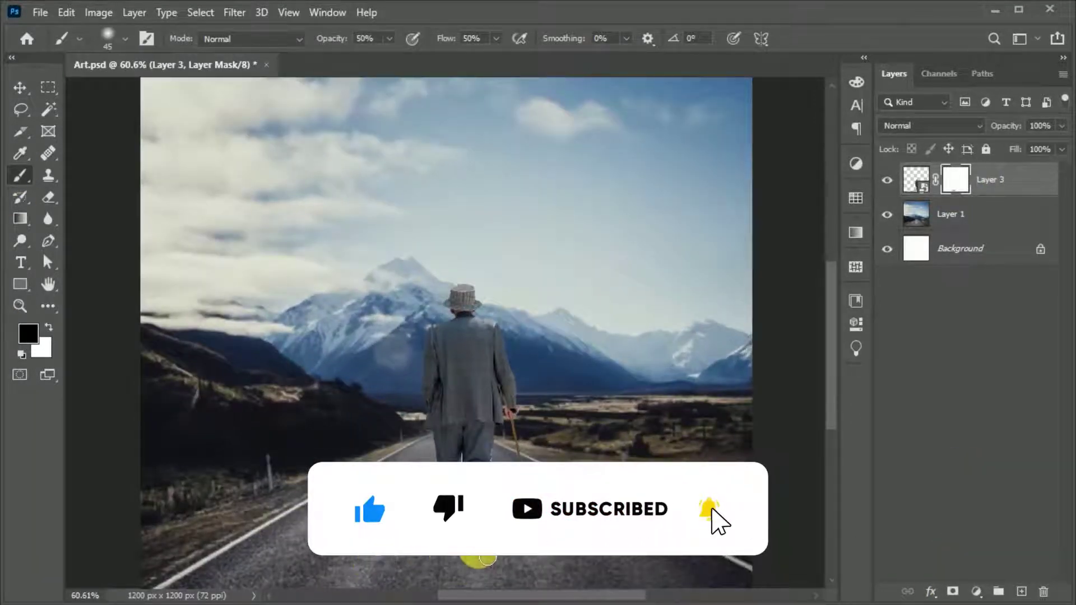
pyautogui.press('x')
# Create a new layer below the man and dab a soft black spot on the road with a 125-pixel brush
pyautogui.click(1021, 591)
pyautogui.moveTo(950, 181); pyautogui.dragTo(947, 227)
pyautogui.click(50, 328)
pyautogui.scroll(-1, 377, 466)
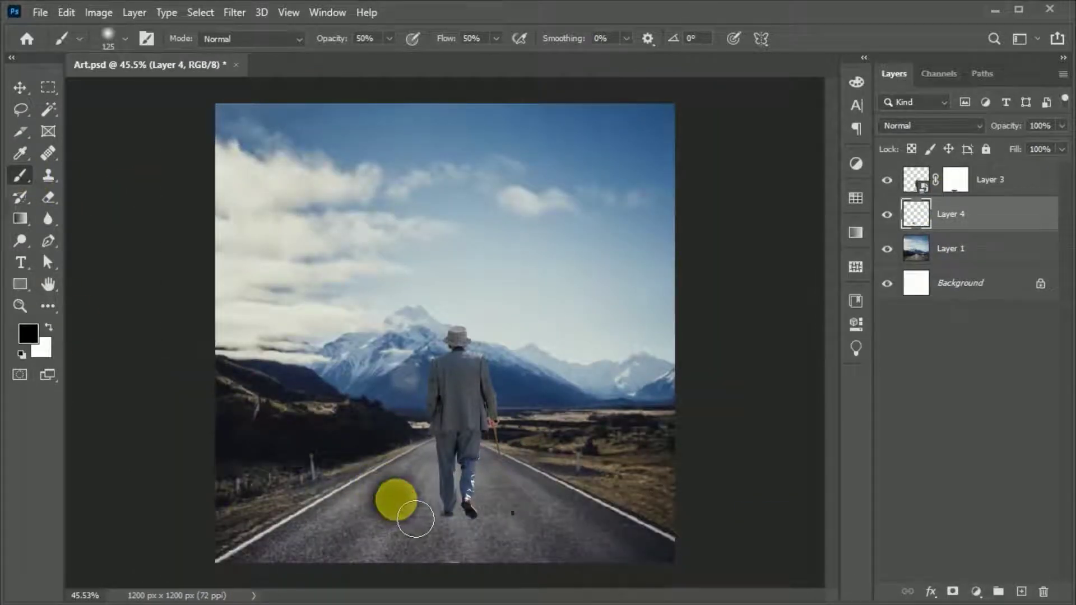
pyautogui.click(393, 499)
# Transform the black spot into a wide, flat contact shadow, about 120% wide and 24% high, under the man's feet
pyautogui.press('v')
pyautogui.hotkey('ctrl', 't')
pyautogui.moveTo(394, 463); pyautogui.dragTo(522, 534)
pyautogui.scroll(2, 478, 547)
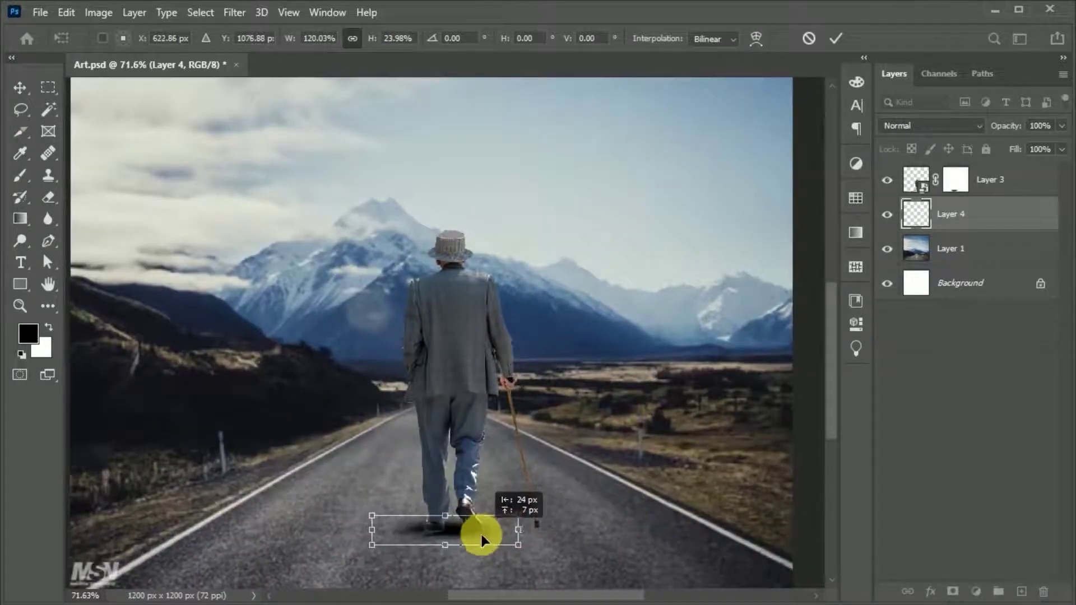
pyautogui.click(836, 38)
# Brush black on the man's layer mask around his shoes to blend them into the shadow
pyautogui.click(955, 182)
pyautogui.scroll(2, 427, 548)
pyautogui.click(20, 175)
pyautogui.press('x')
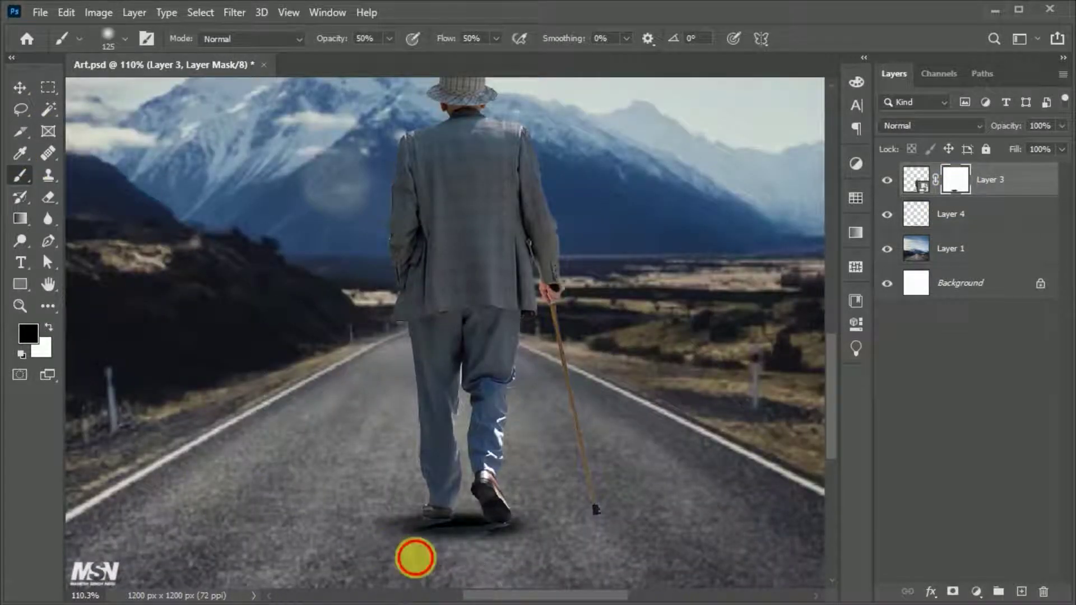
# Lower the opacity of the contact shadow on Layer 4
pyautogui.click(20, 87)
pyautogui.click(950, 216)
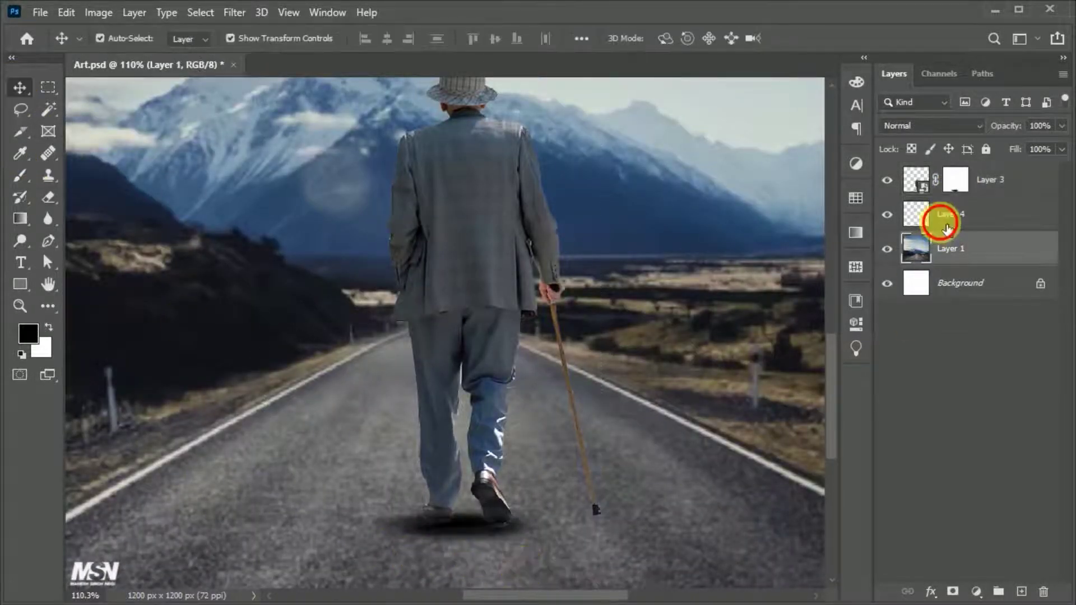
pyautogui.click(1060, 128)
pyautogui.click(1029, 392)
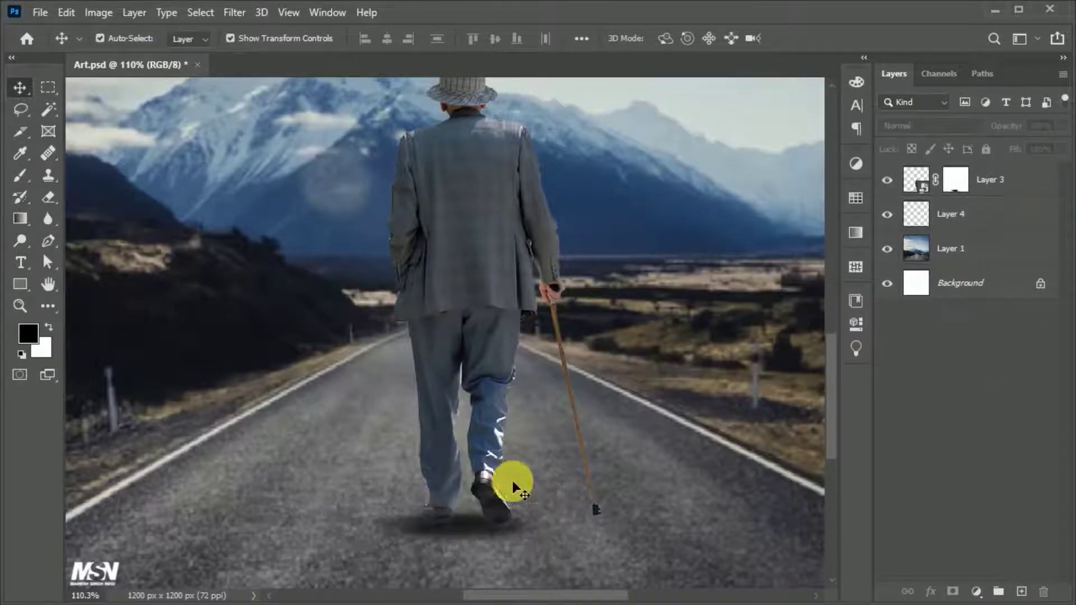
pyautogui.scroll(-3, 514, 439)
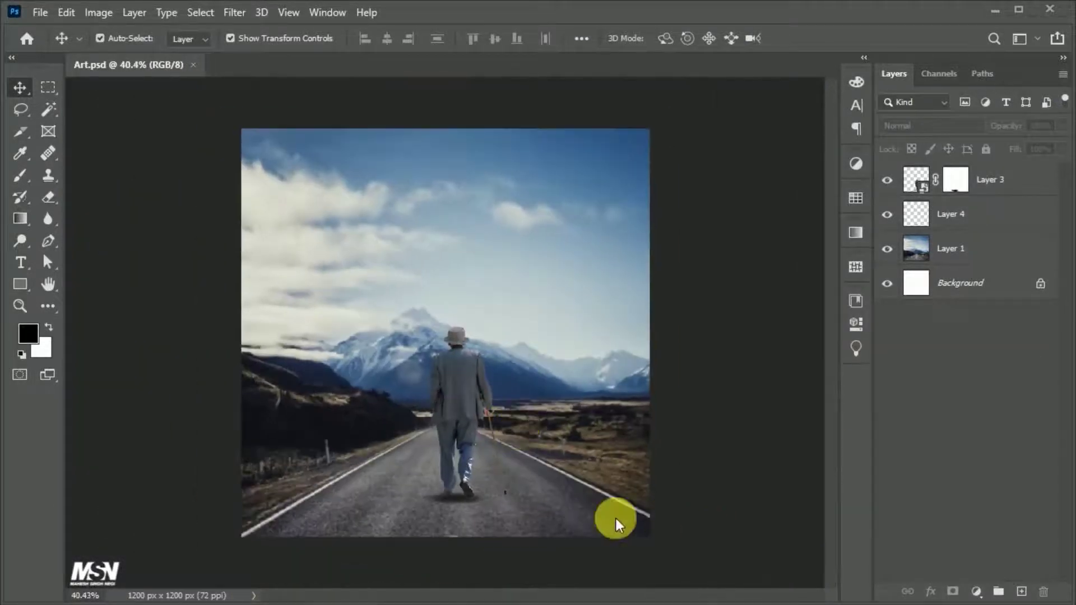
# Paste the space image, enlarge it to 145.58% to cover the canvas, and move its layer beneath the road photo
pyautogui.hotkey('ctrl', 'v')
pyautogui.hotkey('ctrl', 't')
pyautogui.moveTo(445, 480); pyautogui.dragTo(445, 561)
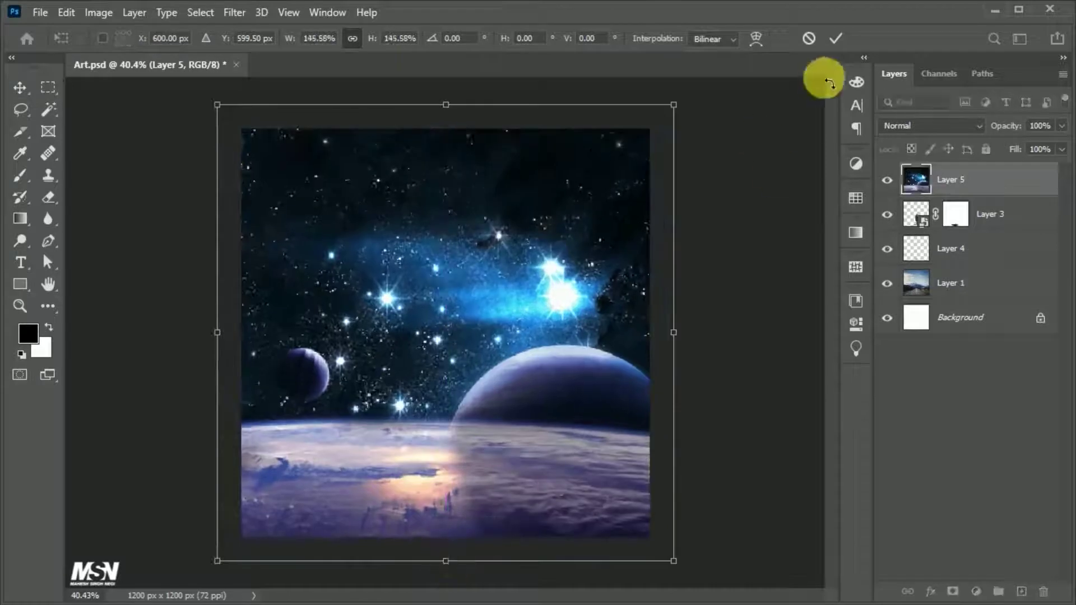
pyautogui.click(835, 39)
pyautogui.moveTo(926, 180); pyautogui.dragTo(968, 298)
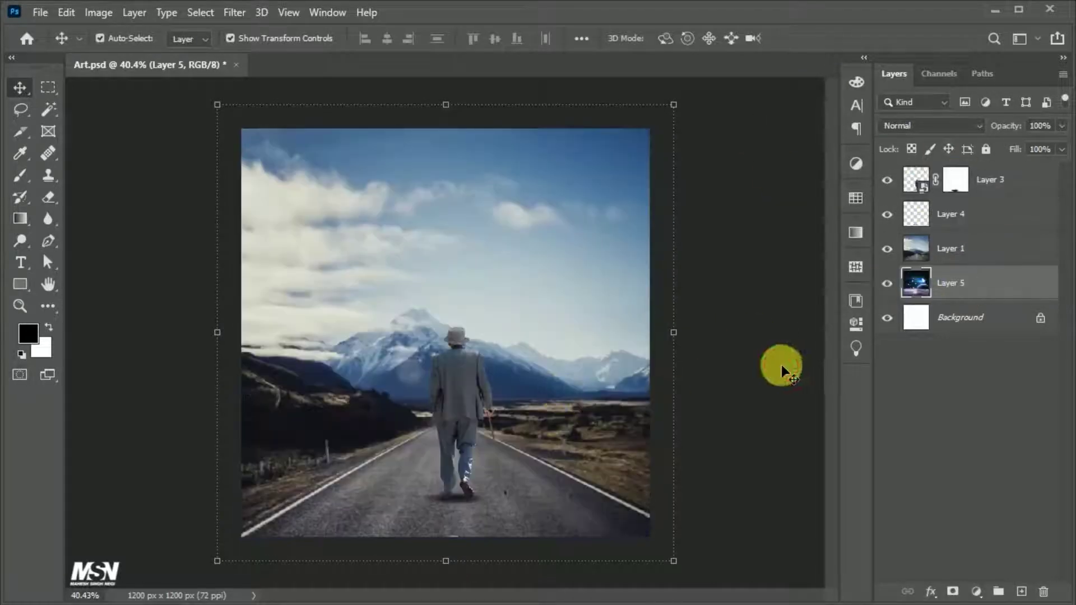
# Add a layer mask to the road photo and paint out its sky and surroundings with black, keeping the road
pyautogui.click(952, 248)
pyautogui.click(953, 592)
pyautogui.click(20, 176)
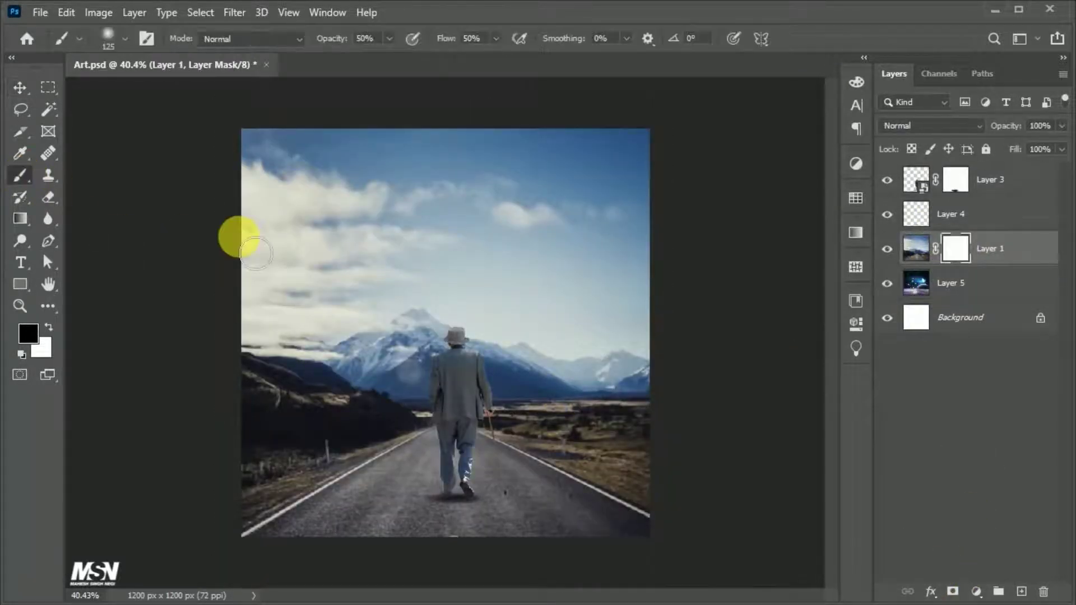
pyautogui.moveTo(346, 340)
pyautogui.mouseDown()
pyautogui.moveTo(504, 281)
pyautogui.moveTo(751, 365)
pyautogui.moveTo(374, 342)
pyautogui.moveTo(691, 360)
pyautogui.moveTo(661, 384)
pyautogui.moveTo(367, 308)
pyautogui.moveTo(729, 419)
pyautogui.moveTo(745, 510)
pyautogui.moveTo(684, 445)
pyautogui.moveTo(337, 480)
pyautogui.moveTo(384, 469)
pyautogui.moveTo(428, 384)
pyautogui.moveTo(724, 474)
pyautogui.moveTo(667, 411)
pyautogui.moveTo(788, 507)
pyautogui.moveTo(654, 383)
pyautogui.moveTo(419, 347)
pyautogui.moveTo(334, 515)
pyautogui.moveTo(440, 452)
pyautogui.mouseUp()
pyautogui.click(20, 88)
pyautogui.moveTo(915, 249); pyautogui.dragTo(920, 259)
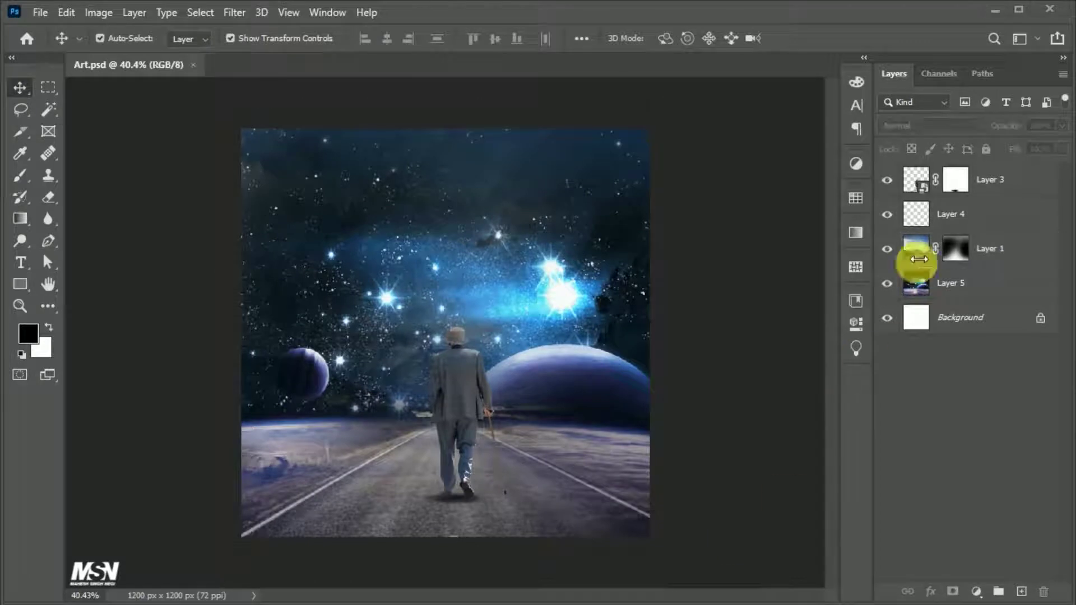
pyautogui.click(930, 185)
pyautogui.click(976, 592)
pyautogui.click(993, 440)
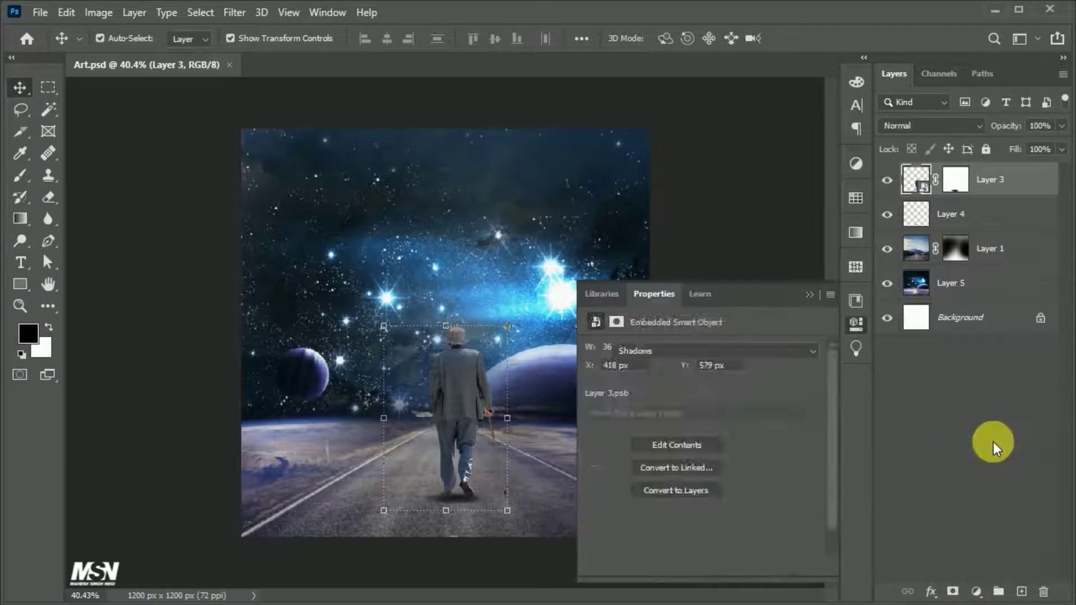
pyautogui.moveTo(680, 384); pyautogui.dragTo(647, 404)
pyautogui.moveTo(931, 180); pyautogui.dragTo(930, 274)
pyautogui.press('Delete')
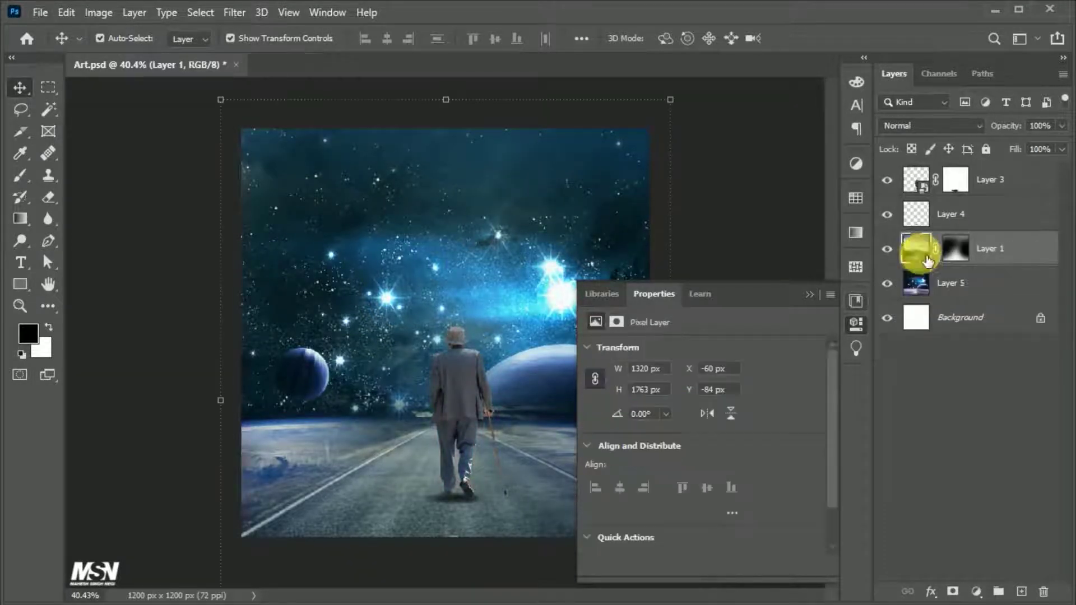
# Add a Hue/Saturation adjustment clipped to the road photo, set hue to +40, raise the saturation, and save the document
pyautogui.click(982, 594)
pyautogui.click(973, 447)
pyautogui.keyDown('alt'); pyautogui.click(928, 268); pyautogui.keyUp('alt')
pyautogui.moveTo(685, 415); pyautogui.dragTo(747, 414)
pyautogui.moveTo(698, 445); pyautogui.dragTo(745, 440)
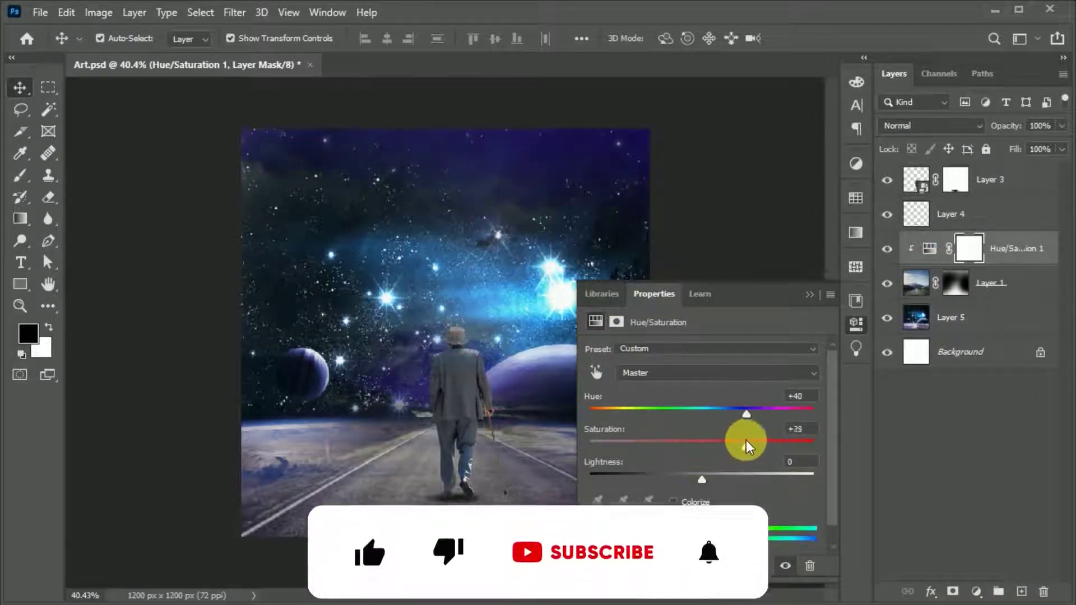
pyautogui.click(855, 325)
pyautogui.click(778, 425)
pyautogui.hotkey('ctrl', 's')
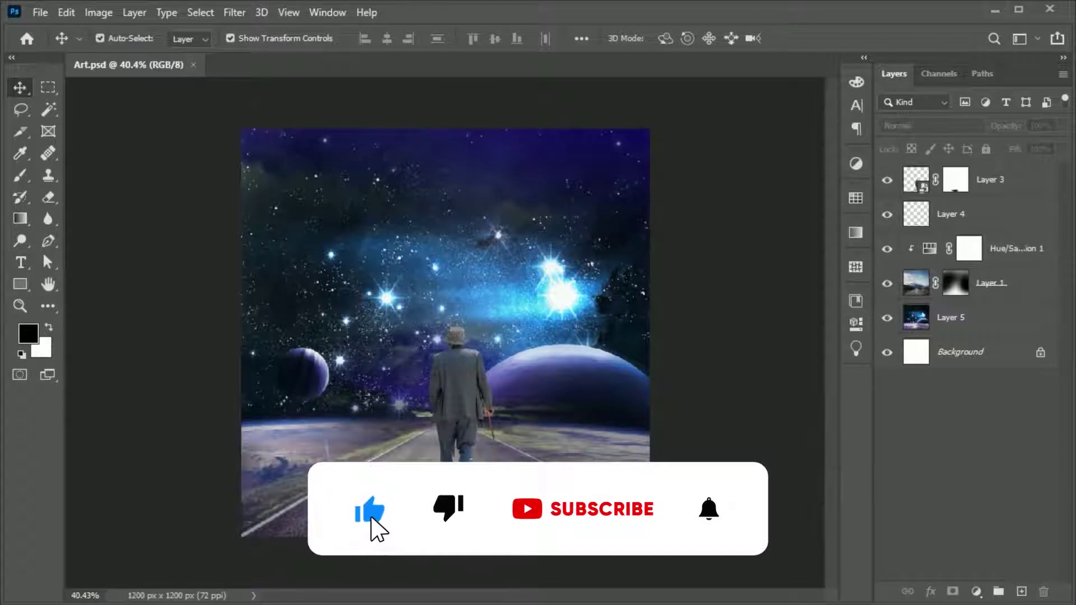
# Paste the smoke image as the topmost layer and scale it to 155.48% so it covers the canvas
pyautogui.click(924, 187)
pyautogui.hotkey('ctrl', 'v')
pyautogui.hotkey('ctrl', 't')
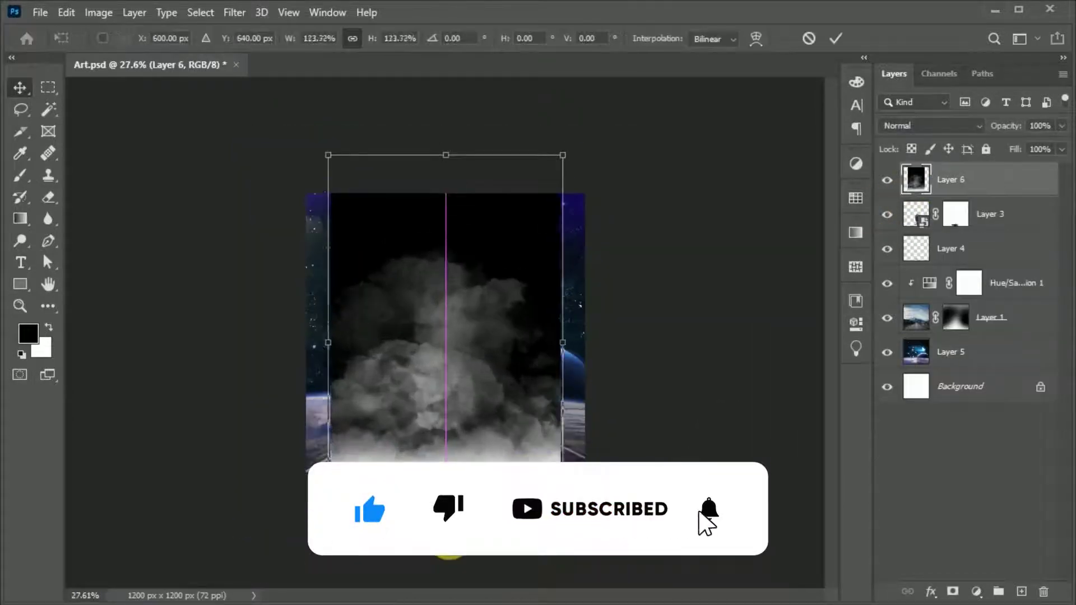
pyautogui.moveTo(463, 532); pyautogui.dragTo(456, 445)
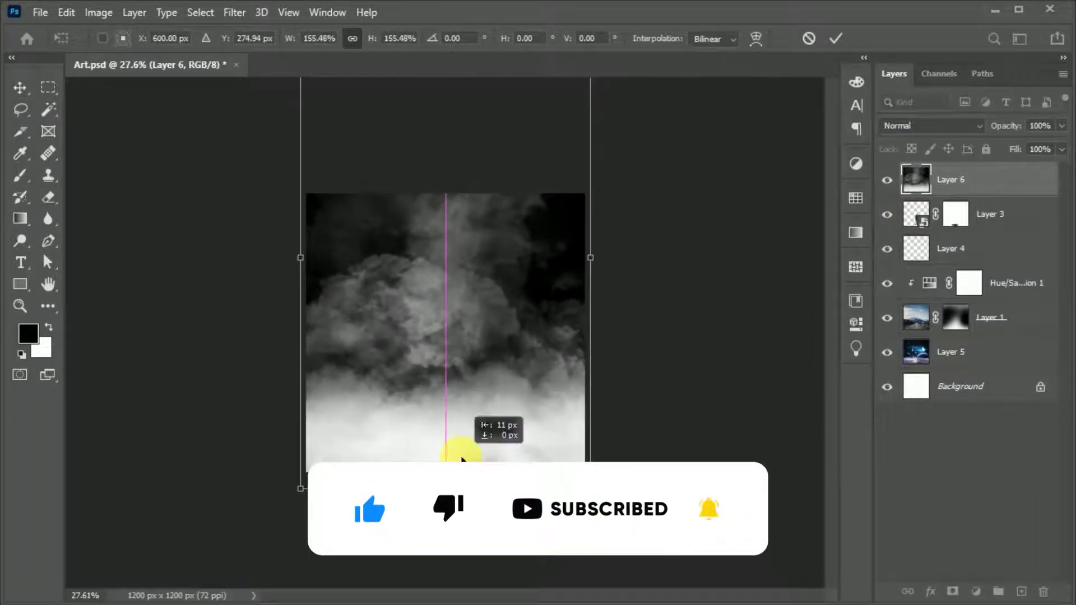
pyautogui.click(835, 36)
# Set the smoke layer's blend mode to Screen
pyautogui.click(946, 126)
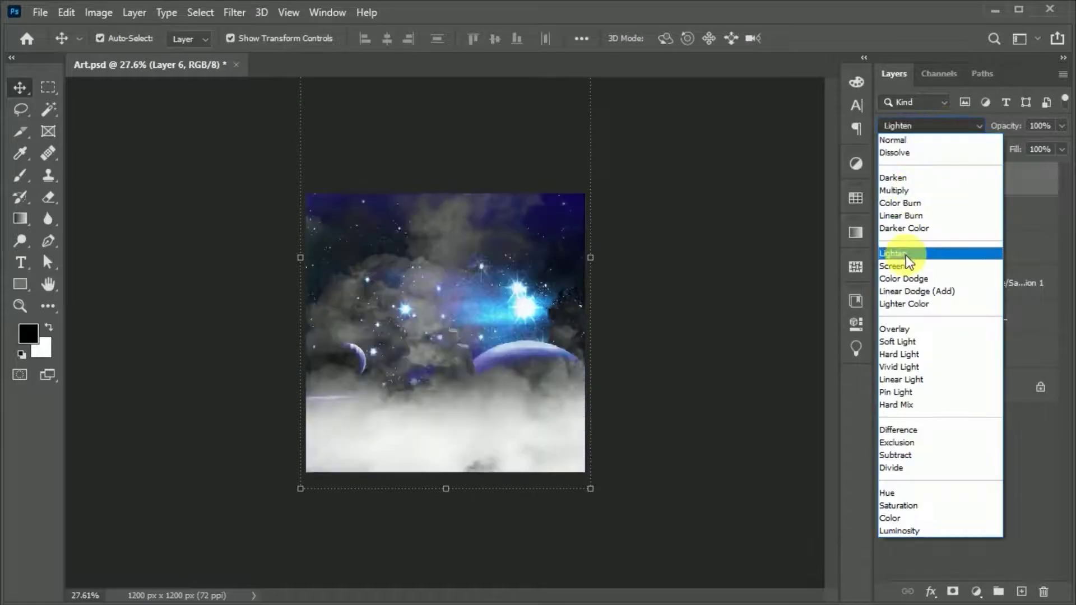
pyautogui.click(903, 267)
pyautogui.click(524, 432)
# Add a layer mask to the smoke layer and thin the smoke over the man and road with a 300-pixel black brush
pyautogui.click(961, 185)
pyautogui.click(952, 591)
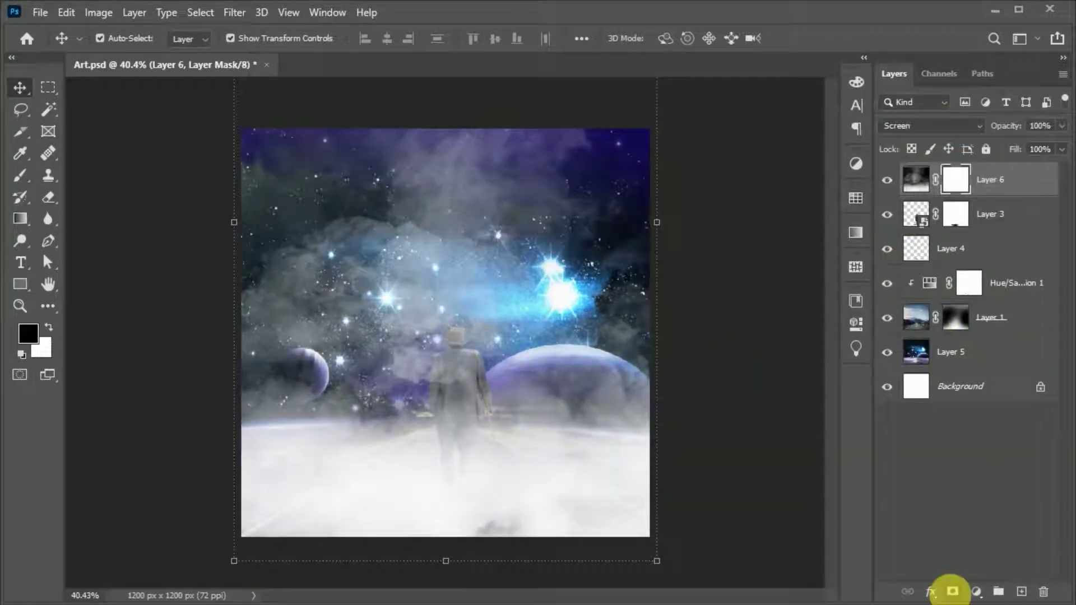
pyautogui.click(20, 182)
pyautogui.moveTo(426, 504)
pyautogui.mouseDown()
pyautogui.moveTo(463, 510)
pyautogui.moveTo(517, 493)
pyautogui.moveTo(348, 480)
pyautogui.moveTo(538, 509)
pyautogui.moveTo(476, 392)
pyautogui.moveTo(456, 308)
pyautogui.moveTo(465, 336)
pyautogui.mouseUp()
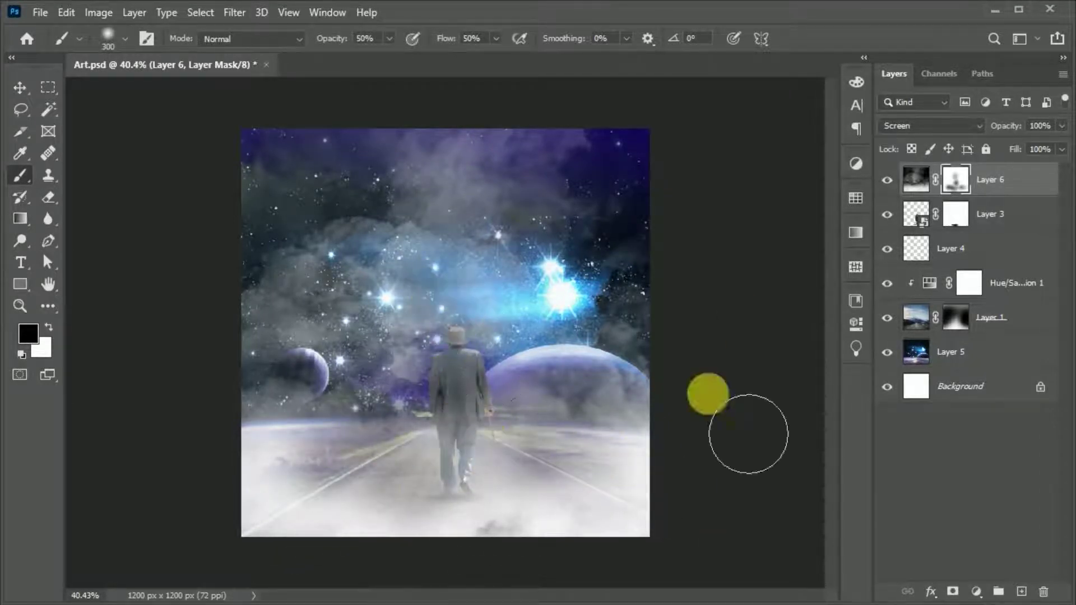
# Reduce the smoke layer's opacity to 82%
pyautogui.click(20, 90)
pyautogui.click(1047, 127)
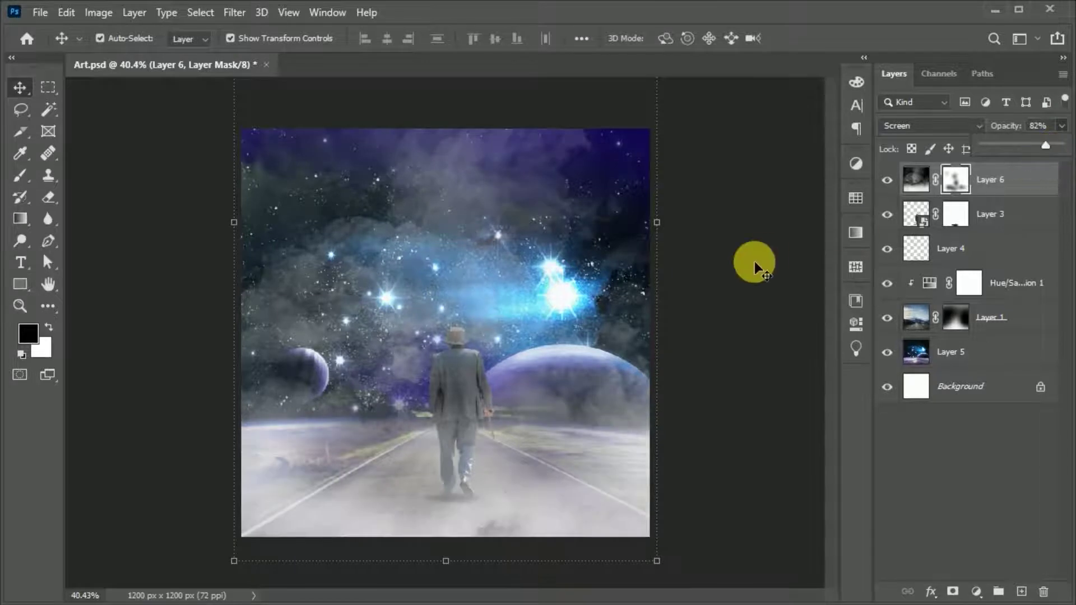
pyautogui.click(755, 261)
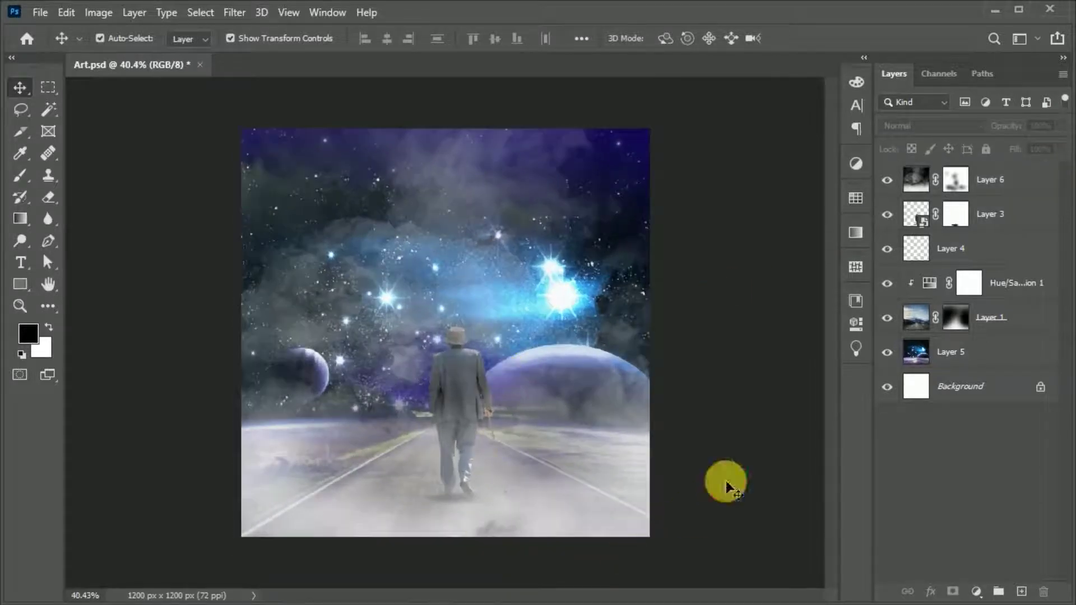
# Add a Color Balance adjustment clipped to the man's layer with midtones blue at +51
pyautogui.click(919, 212)
pyautogui.click(976, 592)
pyautogui.click(991, 445)
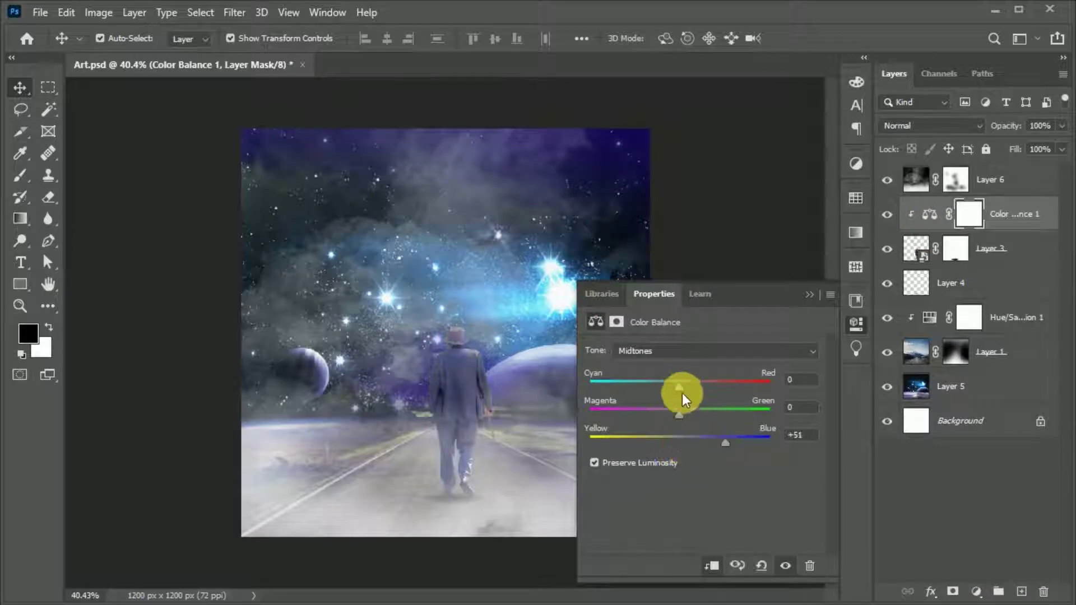
# Shift the Color Balance shadows toward blue at about +35 and toward cyan
pyautogui.click(780, 350)
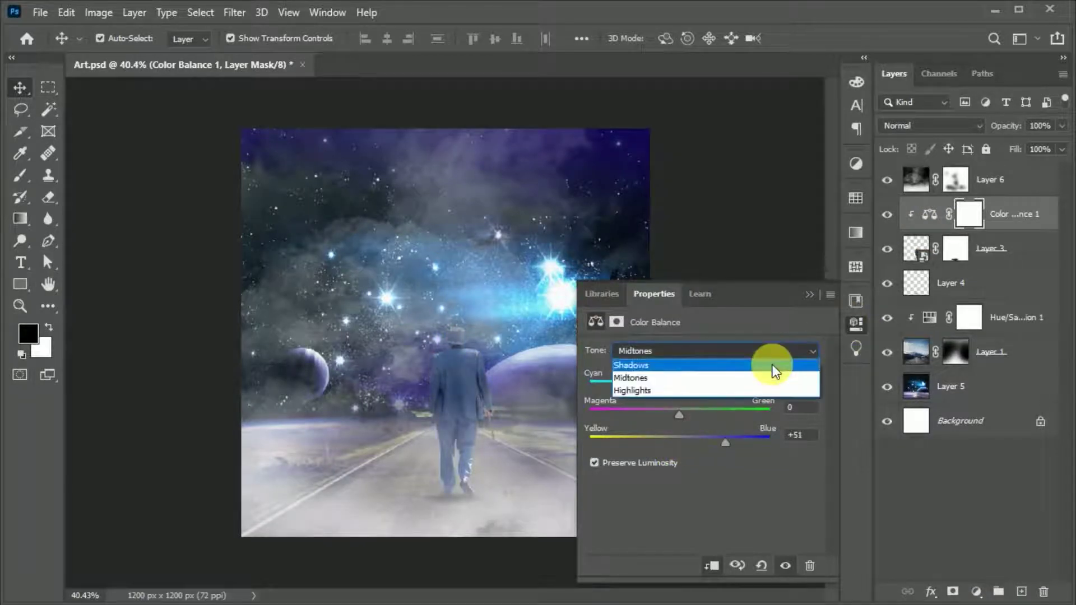
pyautogui.click(773, 353)
pyautogui.moveTo(694, 445); pyautogui.dragTo(710, 442)
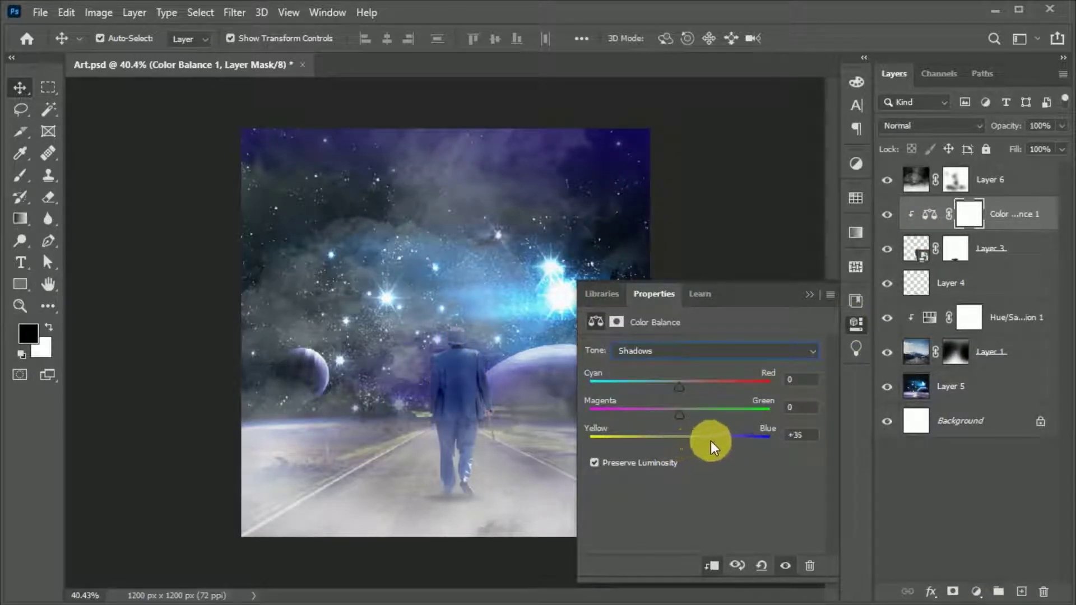
pyautogui.moveTo(676, 390); pyautogui.dragTo(645, 387)
# Shift the Color Balance highlights toward cyan and close the adjustment's settings
pyautogui.click(688, 353)
pyautogui.click(686, 392)
pyautogui.moveTo(678, 385); pyautogui.dragTo(657, 387)
pyautogui.click(853, 324)
pyautogui.click(755, 414)
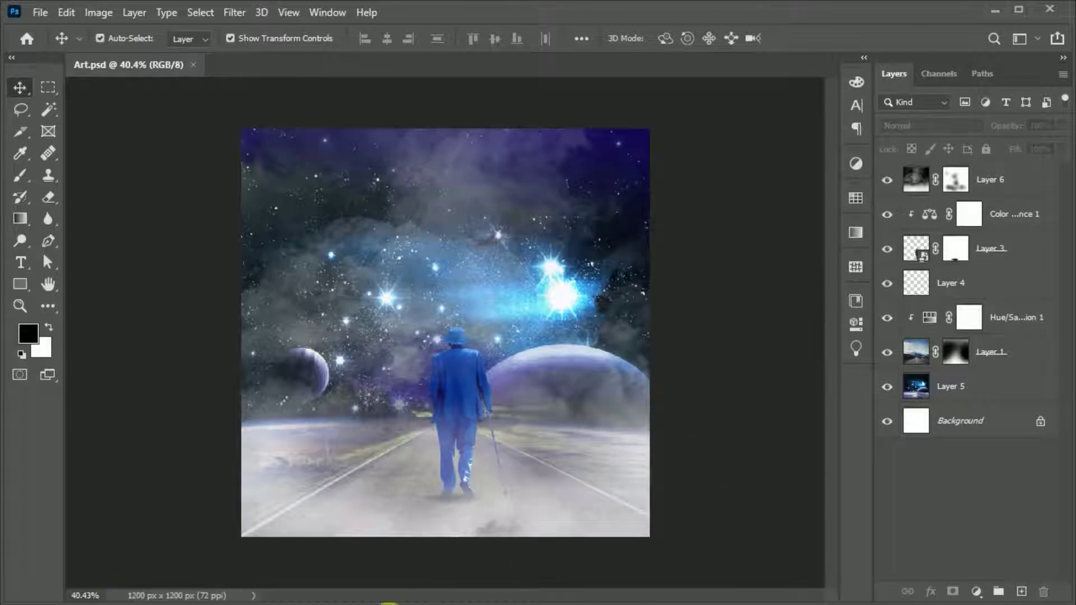
# Paste the astronaut image, scale it down, and place it over the small planet beside the man
pyautogui.hotkey('ctrl', 'v')
pyautogui.moveTo(456, 342); pyautogui.dragTo(396, 340)
pyautogui.hotkey('ctrl', 't')
pyautogui.moveTo(385, 399)
pyautogui.mouseDown()
pyautogui.moveTo(384, 409)
pyautogui.moveTo(374, 389)
pyautogui.mouseUp()
pyautogui.moveTo(380, 350); pyautogui.dragTo(342, 389)
pyautogui.click(836, 39)
# Add a layer mask to the astronaut layer and paint out the blue planet beneath the astronaut with a black brush
pyautogui.click(953, 591)
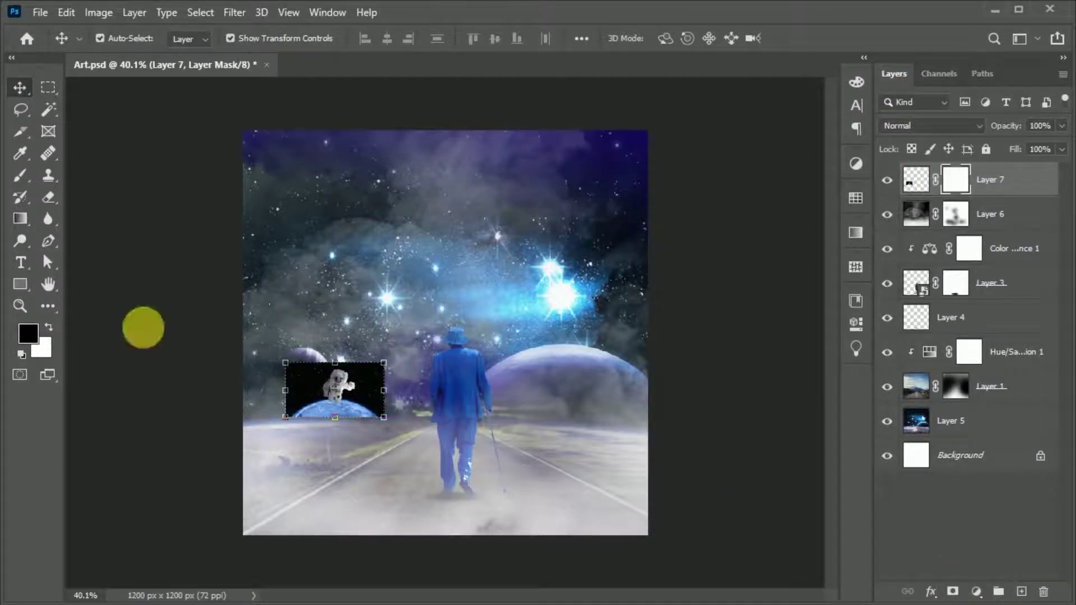
pyautogui.click(20, 175)
pyautogui.scroll(3, 246, 464)
pyautogui.moveTo(380, 480)
pyautogui.mouseDown()
pyautogui.moveTo(384, 473)
pyautogui.moveTo(282, 495)
pyautogui.mouseUp()
# Apply a lightening blend mode to the astronaut layer to hide its black background, and move the astronaut beside the small planet
pyautogui.click(20, 88)
pyautogui.click(941, 125)
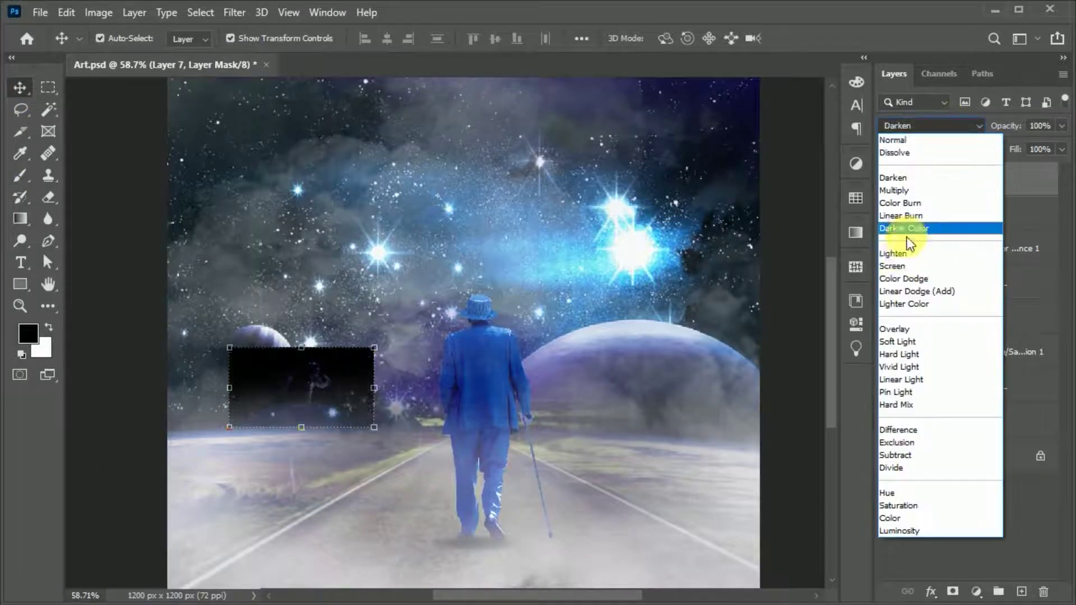
pyautogui.click(907, 231)
pyautogui.moveTo(310, 388); pyautogui.dragTo(331, 395)
pyautogui.click(835, 38)
pyautogui.scroll(-2, 390, 208)
pyautogui.click(569, 294)
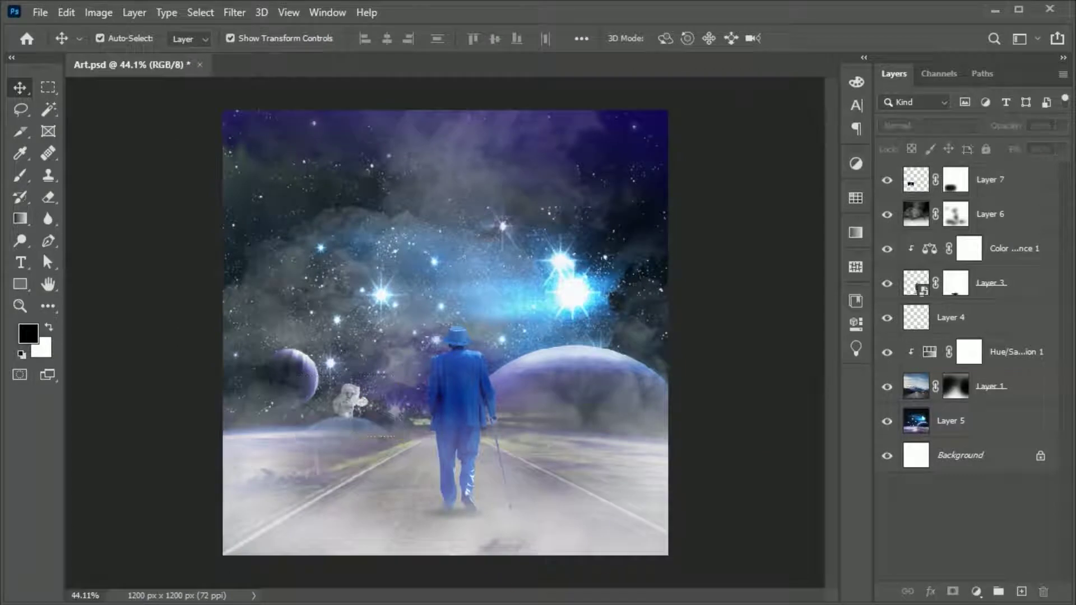
# Paste the galaxy image, enlarge and rotate it, and place it in the upper-right corner of the sky
pyautogui.hotkey('ctrl', 'v')
pyautogui.hotkey('ctrl', 't')
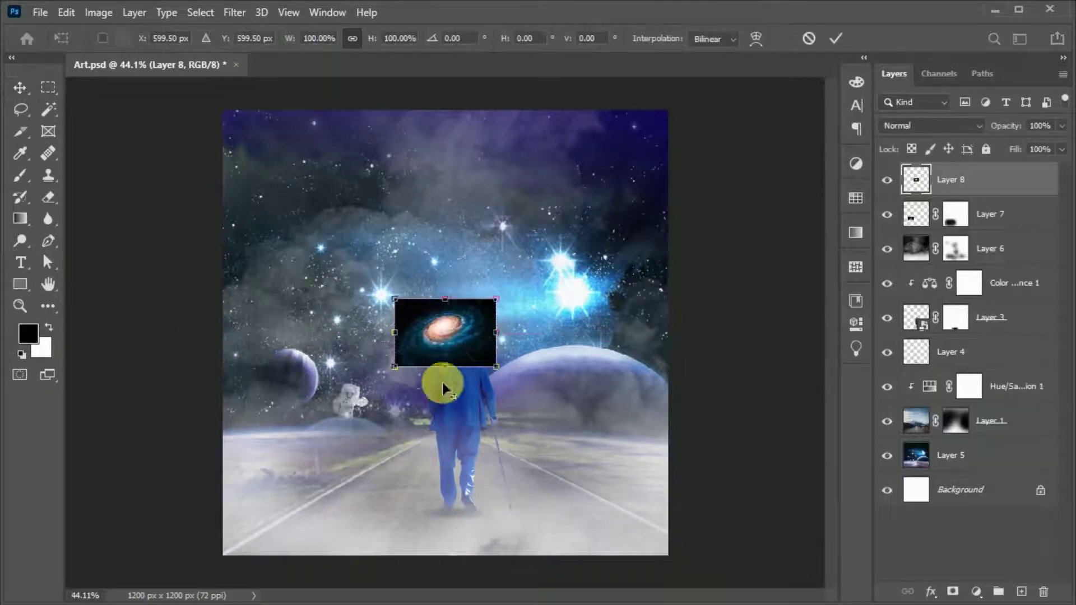
pyautogui.moveTo(439, 378); pyautogui.dragTo(492, 415)
pyautogui.moveTo(552, 401); pyautogui.dragTo(540, 282)
pyautogui.moveTo(505, 314); pyautogui.dragTo(647, 205)
pyautogui.click(837, 39)
# Set the galaxy layer to Screen, add a layer mask, and paint out its edges with a soft black brush
pyautogui.click(913, 126)
pyautogui.click(902, 263)
pyautogui.click(953, 591)
pyautogui.click(20, 175)
pyautogui.moveTo(516, 112); pyautogui.dragTo(545, 284)
pyautogui.click(19, 89)
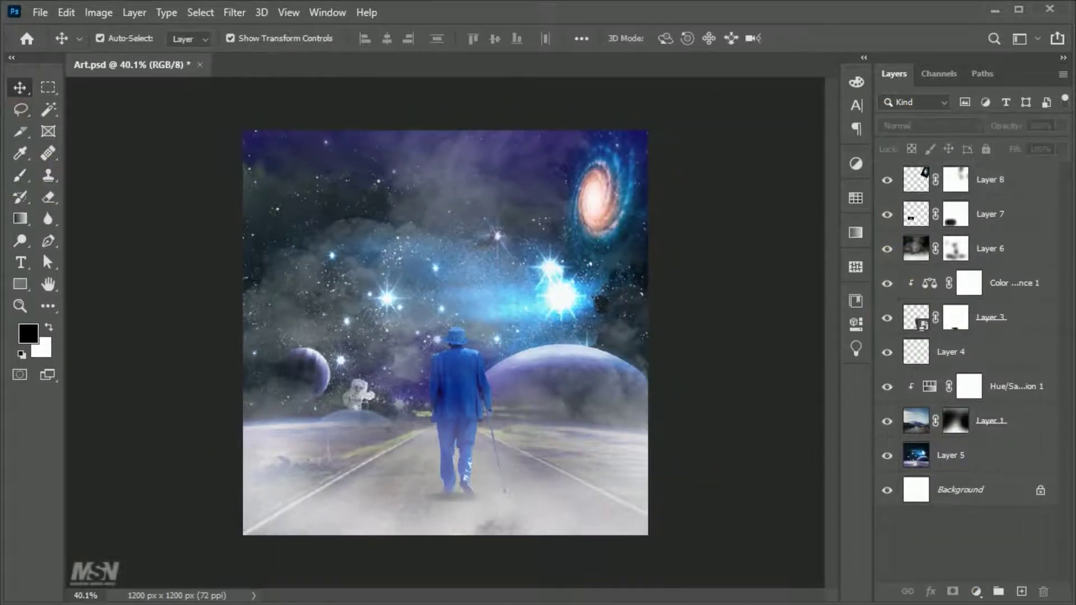
# Paste the blue sun flare image, enlarge it to about 219.5%, and move its layer directly beneath Layer 4, behind the man
pyautogui.hotkey('ctrl', 'v')
pyautogui.hotkey('ctrl', 't')
pyautogui.moveTo(446, 399); pyautogui.dragTo(475, 440)
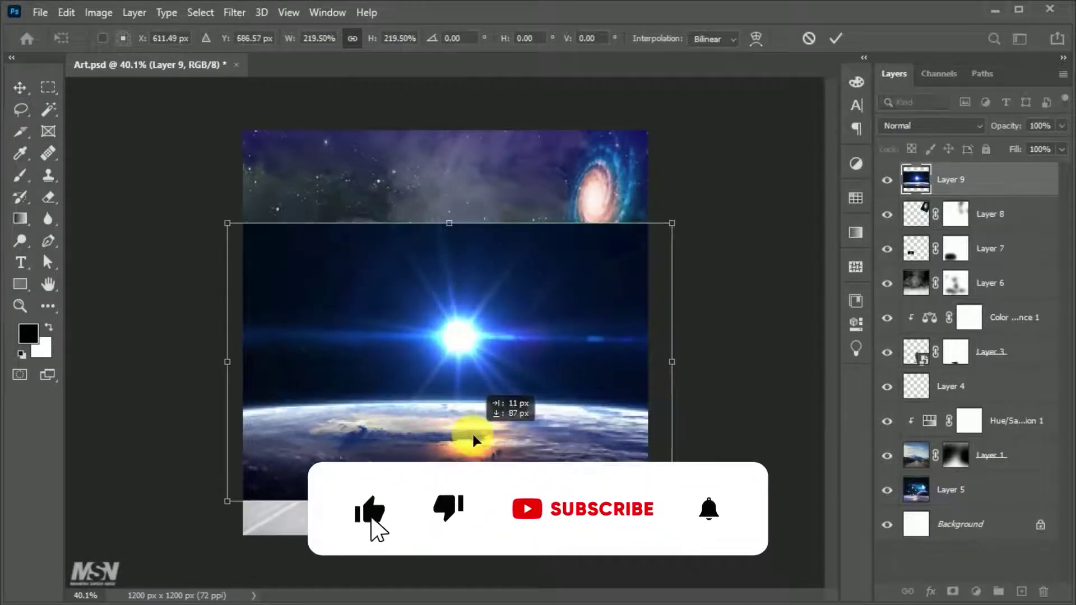
pyautogui.click(836, 38)
pyautogui.moveTo(915, 210); pyautogui.dragTo(919, 392)
# Scale the sun flare layer up to about 128% and position the flare behind the man's head
pyautogui.hotkey('ctrl', 't')
pyautogui.moveTo(672, 496); pyautogui.dragTo(735, 535)
pyautogui.moveTo(532, 335); pyautogui.dragTo(528, 349)
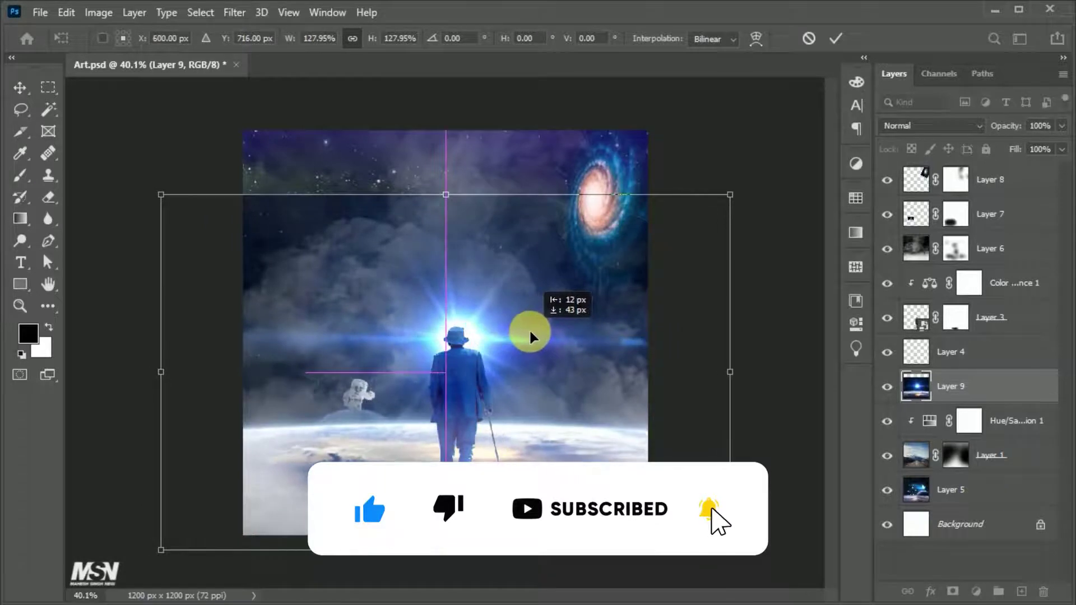
pyautogui.press('Return')
pyautogui.click(903, 126)
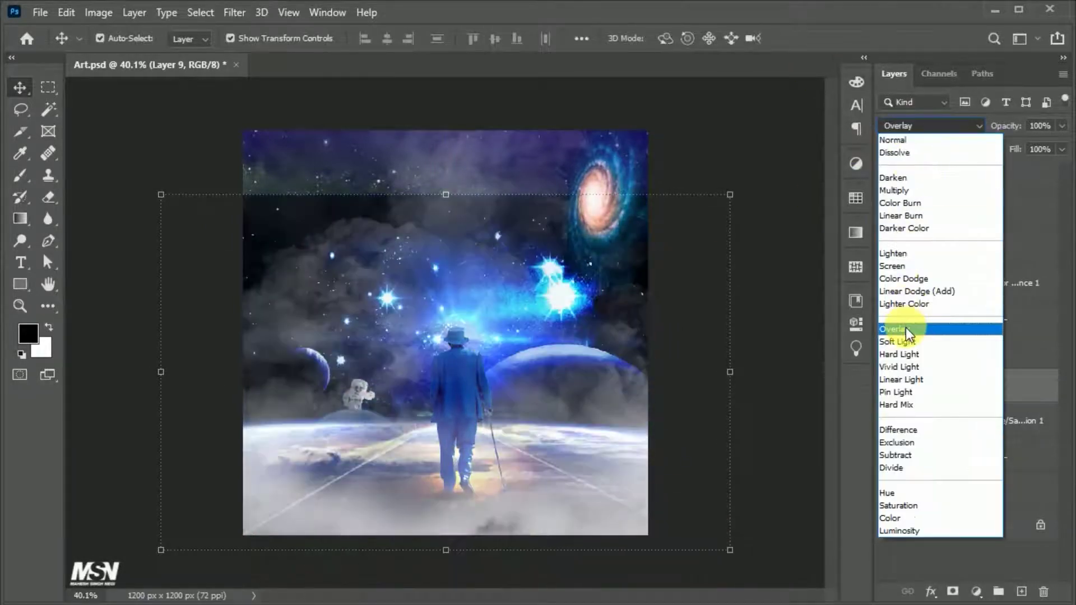
pyautogui.click(714, 335)
pyautogui.click(792, 385)
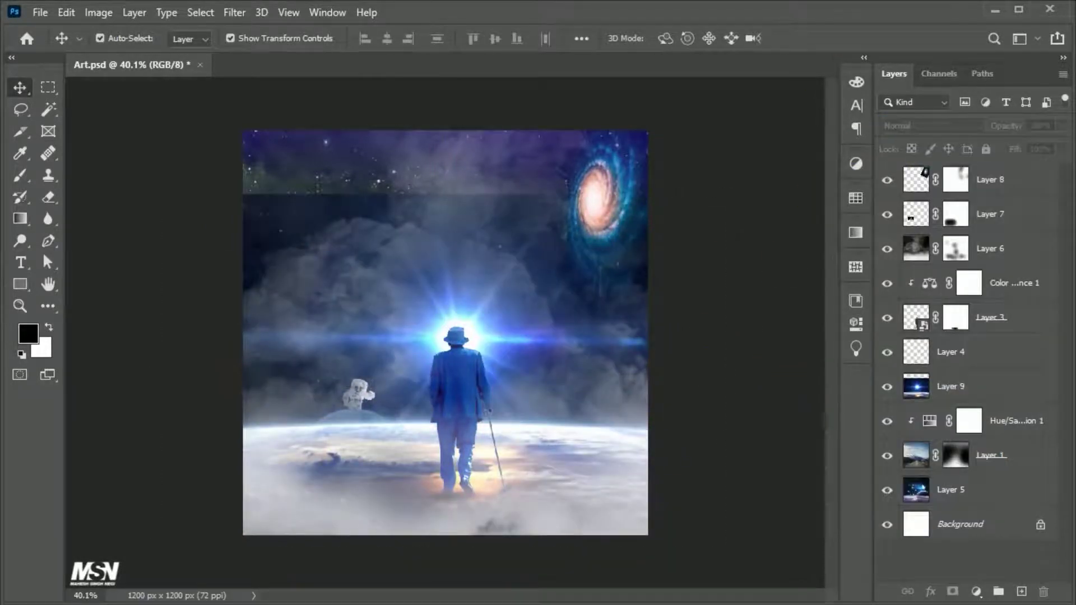
# Add a layer mask to the sun flare layer and brush away its hard upper edge across the sky
pyautogui.click(925, 392)
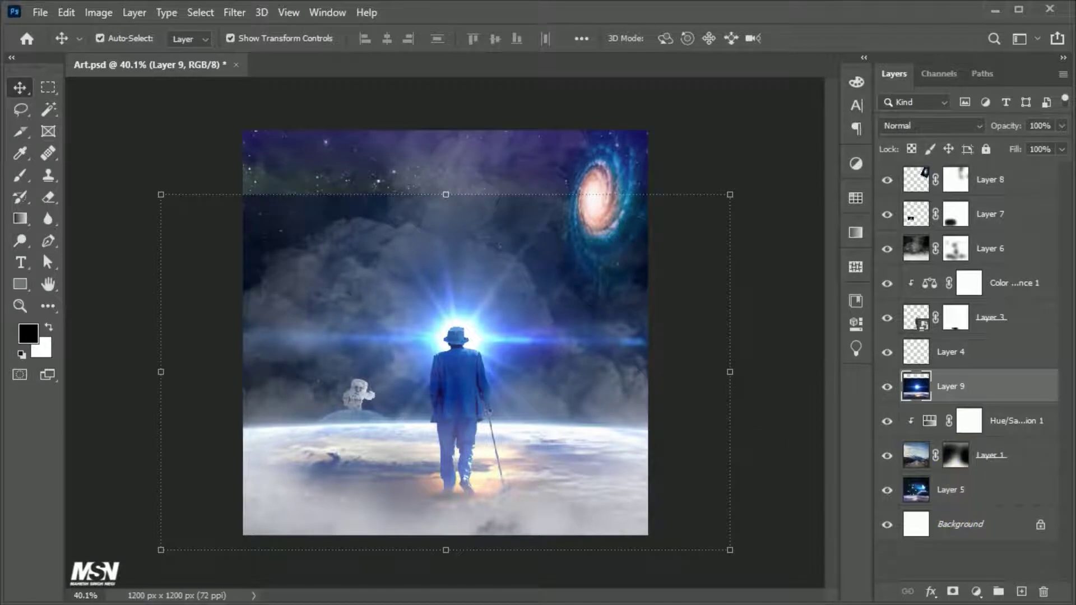
pyautogui.click(954, 593)
pyautogui.click(20, 176)
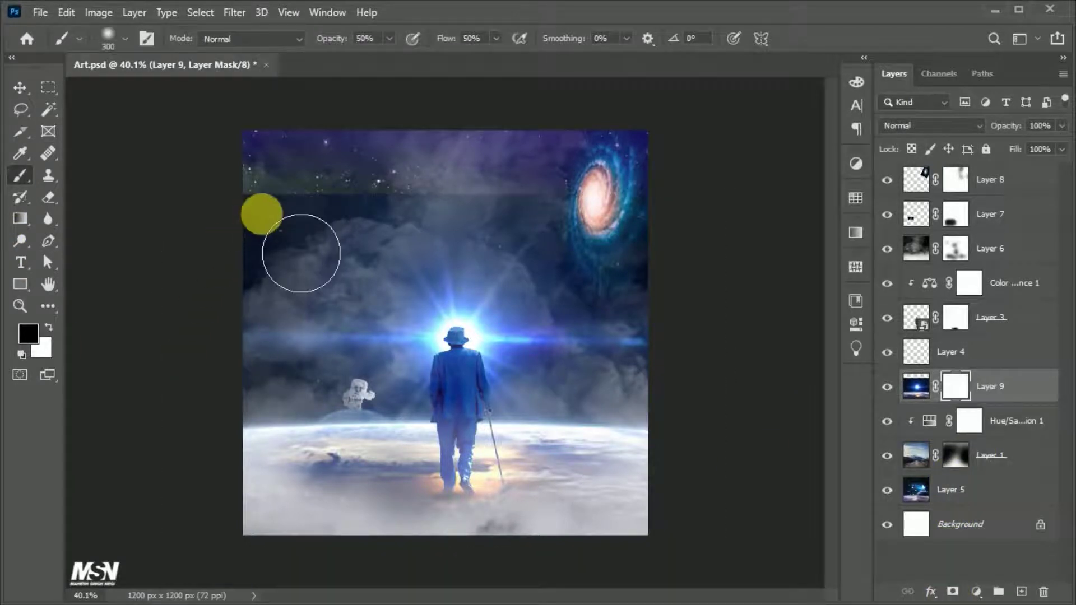
pyautogui.moveTo(254, 237)
pyautogui.mouseDown()
pyautogui.moveTo(687, 255)
pyautogui.moveTo(260, 259)
pyautogui.moveTo(628, 315)
pyautogui.mouseUp()
pyautogui.click(20, 87)
# Paint black on the smoke layer's mask to thin out the smoke across the sky and around the man
pyautogui.doubleClick(956, 249)
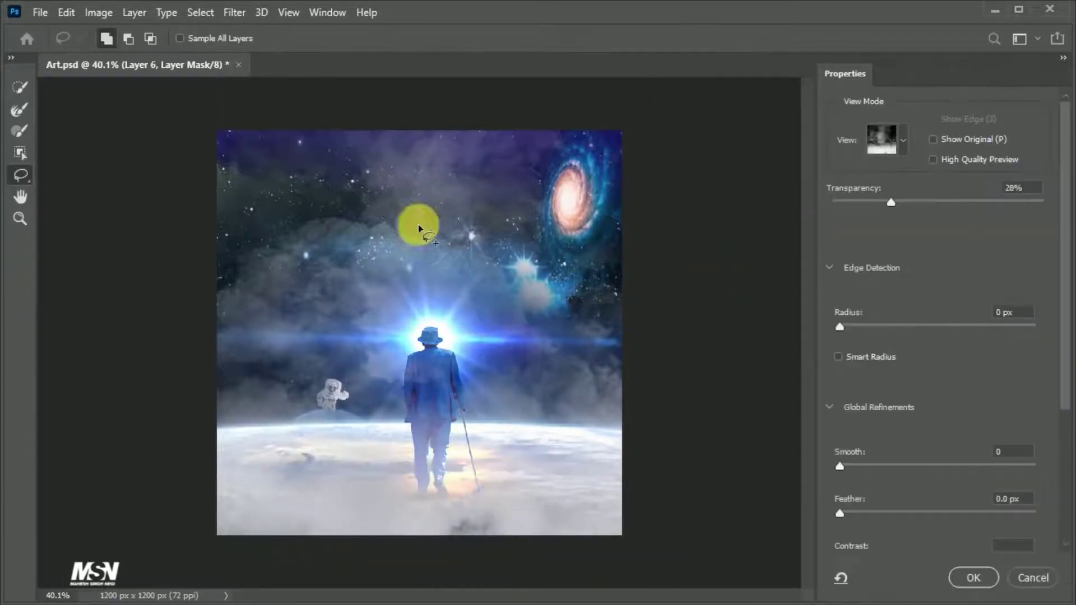
pyautogui.click(975, 578)
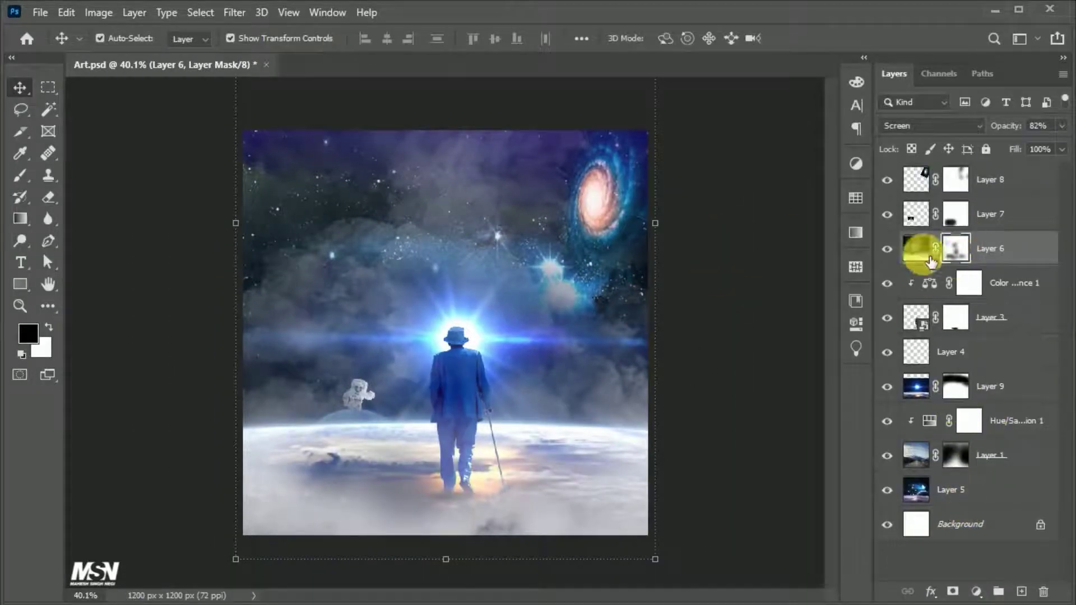
pyautogui.press('b')
pyautogui.moveTo(337, 300)
pyautogui.mouseDown()
pyautogui.moveTo(305, 294)
pyautogui.moveTo(617, 423)
pyautogui.moveTo(382, 440)
pyautogui.mouseUp()
pyautogui.click(17, 102)
pyautogui.moveTo(567, 510); pyautogui.dragTo(567, 519)
pyautogui.click(19, 184)
pyautogui.moveTo(269, 168)
pyautogui.mouseDown()
pyautogui.moveTo(337, 192)
pyautogui.moveTo(736, 416)
pyautogui.mouseUp()
# Paint black on the sun flare layer's mask along the horizon and ground to bring back the road and both planets
pyautogui.hotkey('alt', '[')
pyautogui.hotkey('alt', '[')
pyautogui.hotkey('alt', '[')
pyautogui.hotkey('alt', '[')
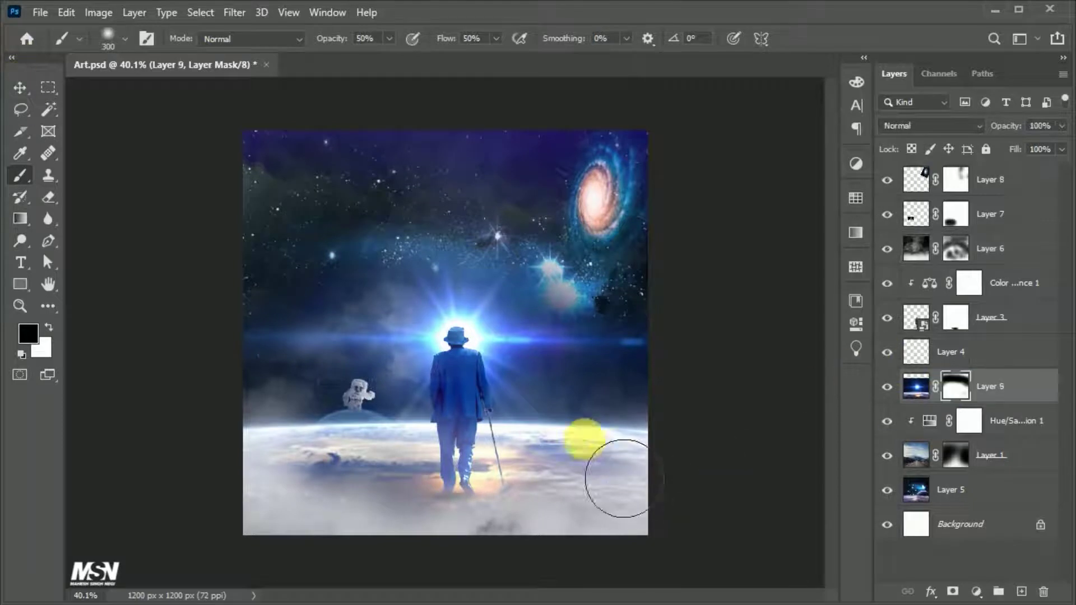
pyautogui.moveTo(620, 473)
pyautogui.mouseDown()
pyautogui.moveTo(270, 456)
pyautogui.moveTo(316, 439)
pyautogui.moveTo(256, 439)
pyautogui.moveTo(226, 464)
pyautogui.moveTo(394, 438)
pyautogui.mouseUp()
pyautogui.moveTo(293, 453)
pyautogui.mouseDown()
pyautogui.moveTo(624, 419)
pyautogui.moveTo(590, 441)
pyautogui.moveTo(556, 417)
pyautogui.moveTo(689, 447)
pyautogui.mouseUp()
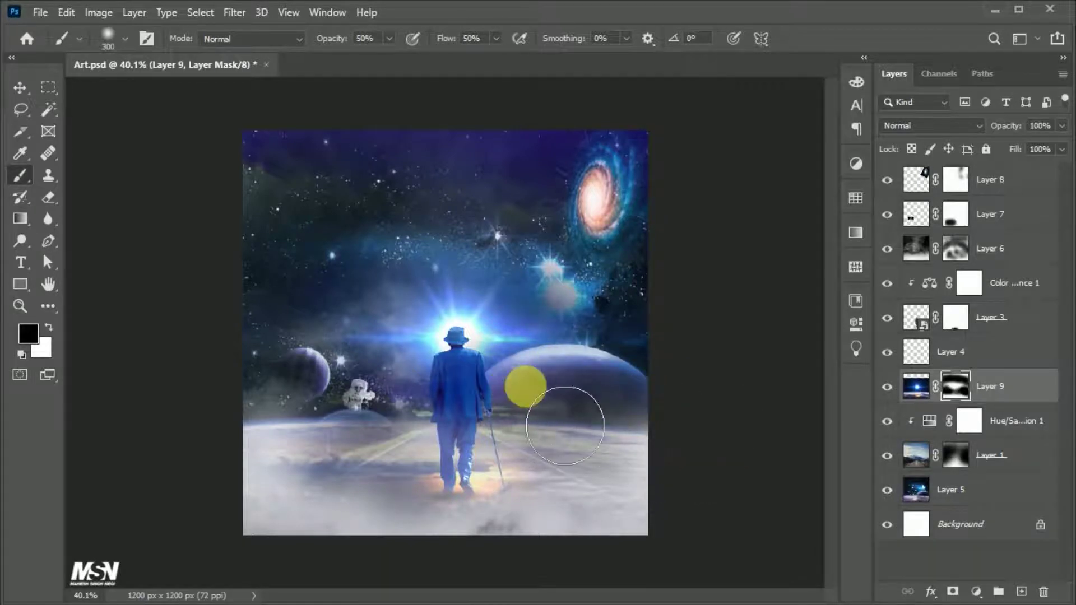
pyautogui.click(20, 87)
pyautogui.press('b')
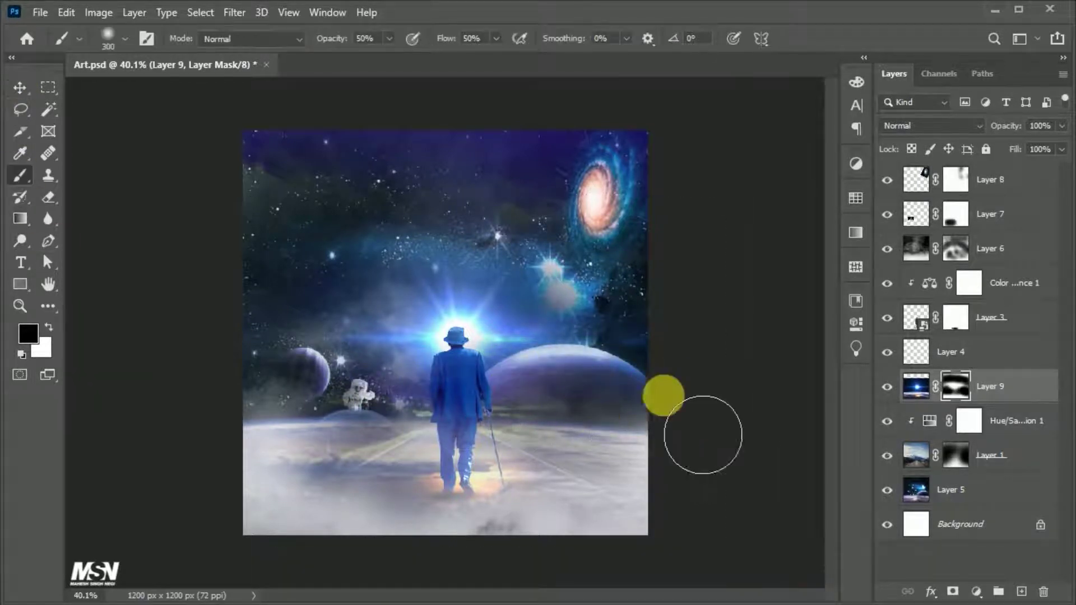
pyautogui.click(20, 87)
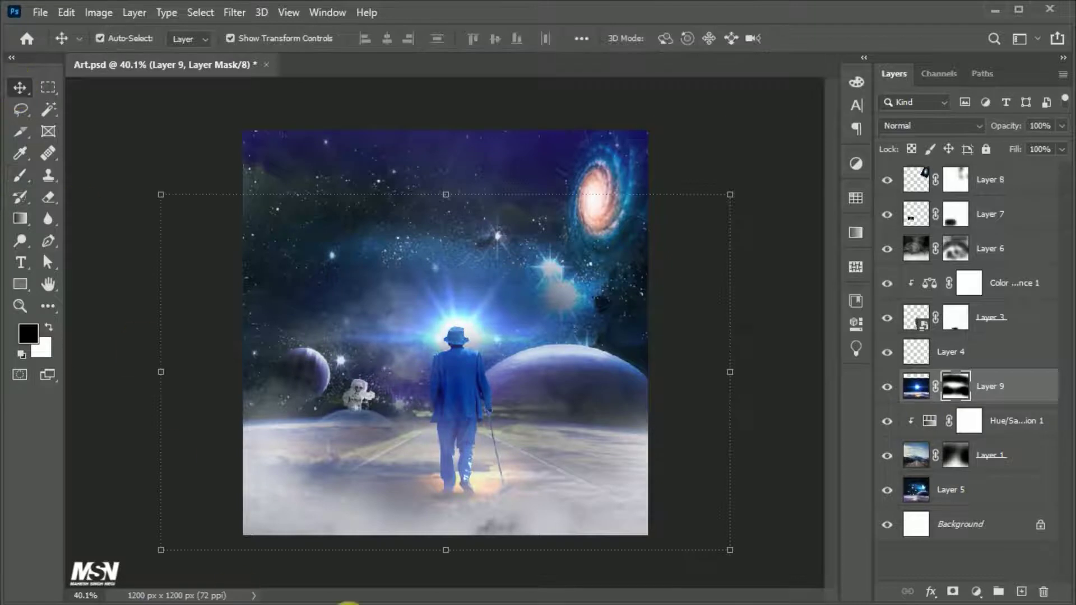
pyautogui.scroll(-1, 747, 541)
pyautogui.click(747, 541)
pyautogui.scroll(2, 570, 594)
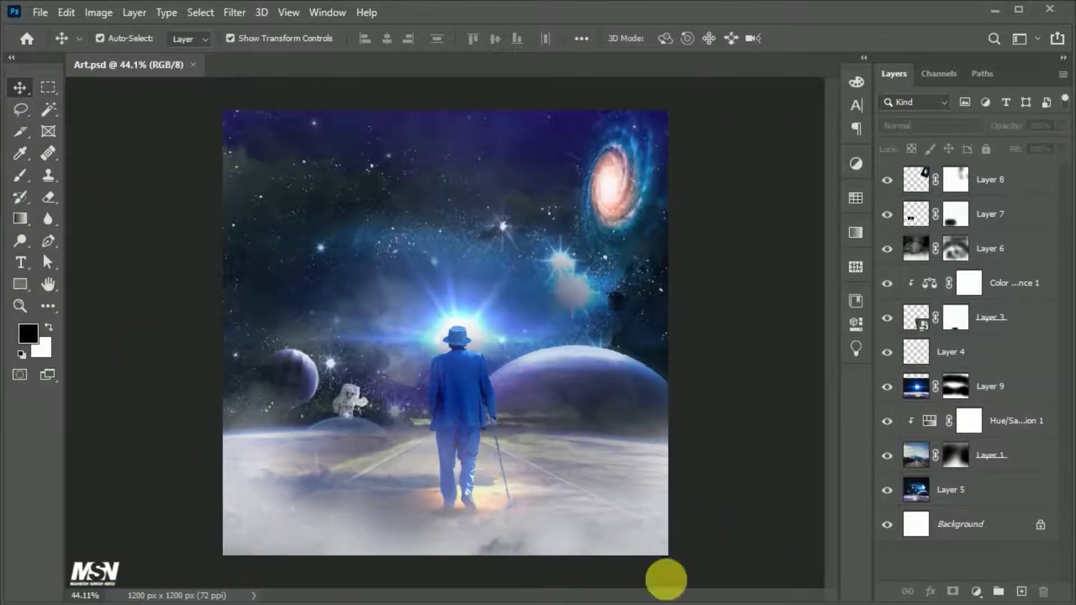
# Add a Levels adjustment above the galaxy layer with input levels 16 and 245 and output levels 10 and 232
pyautogui.click(923, 184)
pyautogui.click(975, 592)
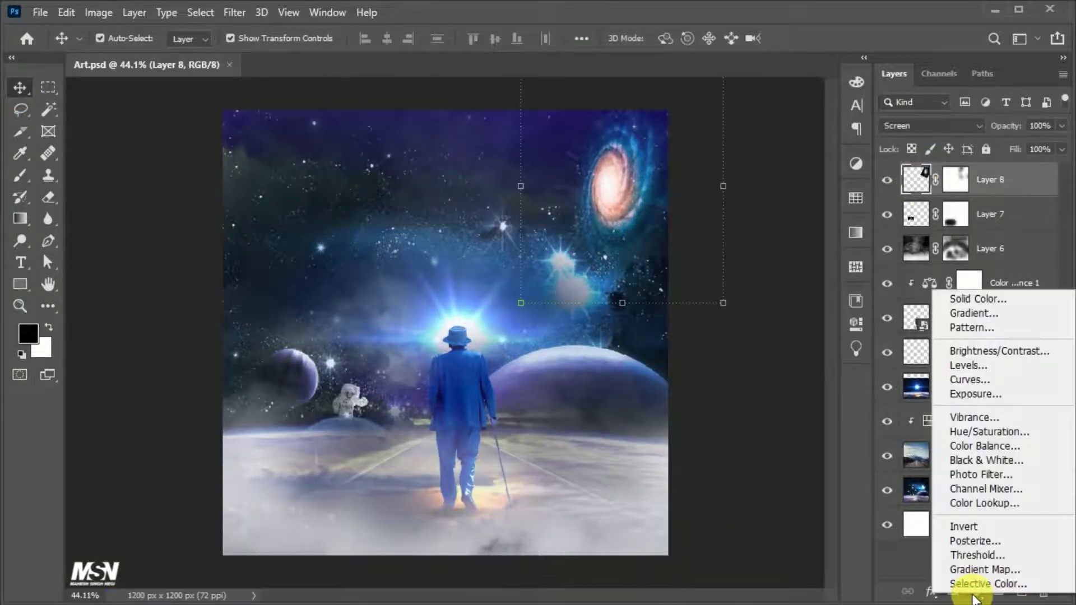
pyautogui.click(977, 366)
pyautogui.moveTo(612, 520); pyautogui.dragTo(621, 519)
pyautogui.moveTo(816, 520); pyautogui.dragTo(797, 520)
pyautogui.moveTo(613, 470); pyautogui.dragTo(624, 470)
pyautogui.moveTo(816, 471); pyautogui.dragTo(807, 470)
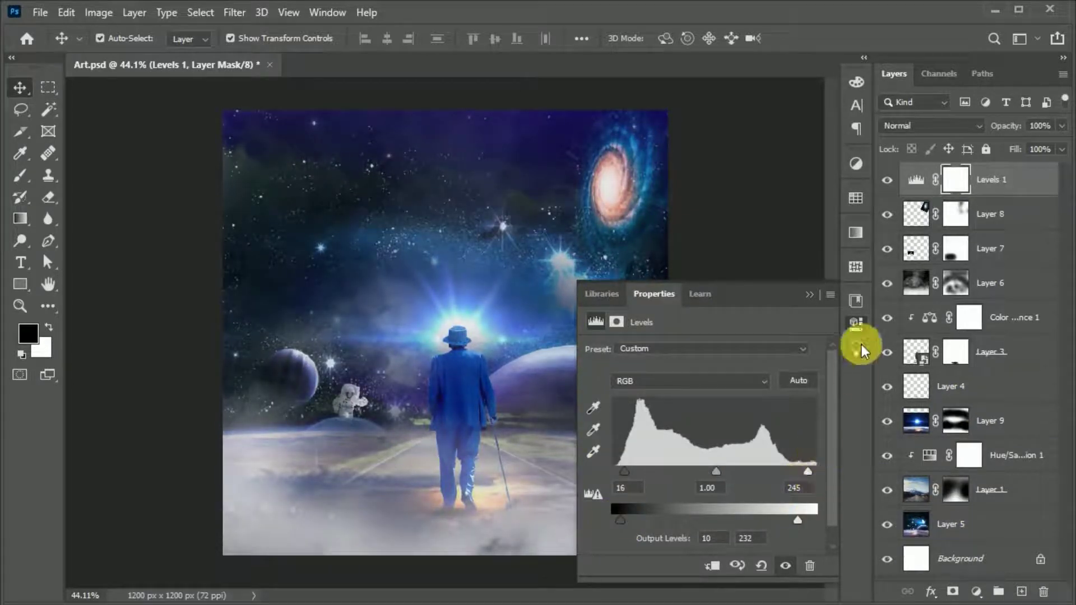
# Add a Curves adjustment and adjust the individual color channel curves, pulling the blue midtones slightly down
pyautogui.click(975, 592)
pyautogui.click(974, 377)
pyautogui.moveTo(729, 488); pyautogui.dragTo(718, 487)
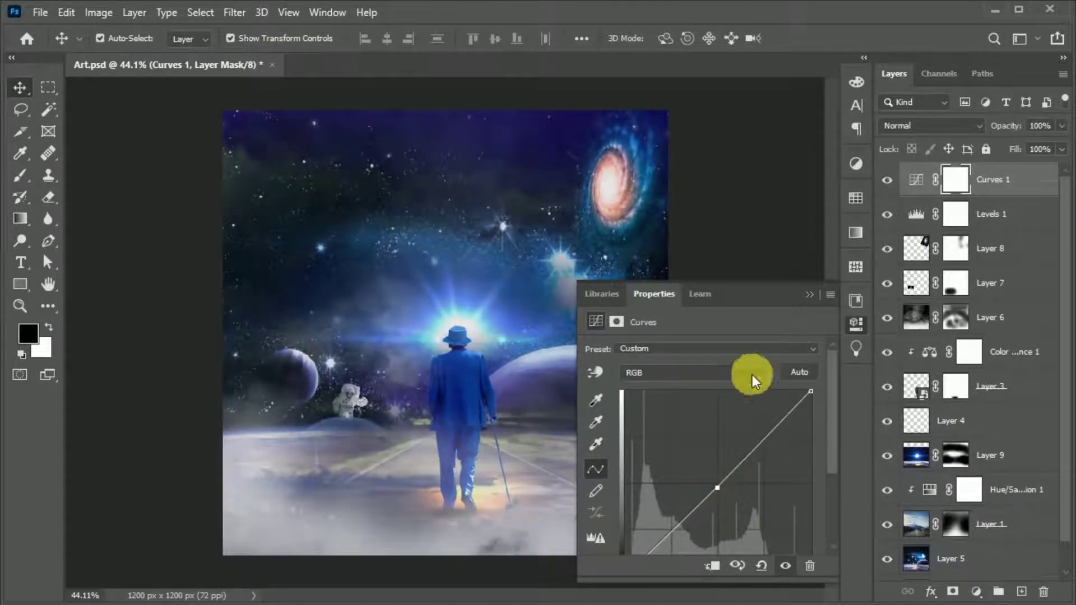
pyautogui.click(752, 374)
pyautogui.click(711, 401)
pyautogui.click(718, 376)
pyautogui.click(696, 428)
pyautogui.click(739, 371)
pyautogui.click(695, 392)
pyautogui.click(684, 372)
pyautogui.click(695, 428)
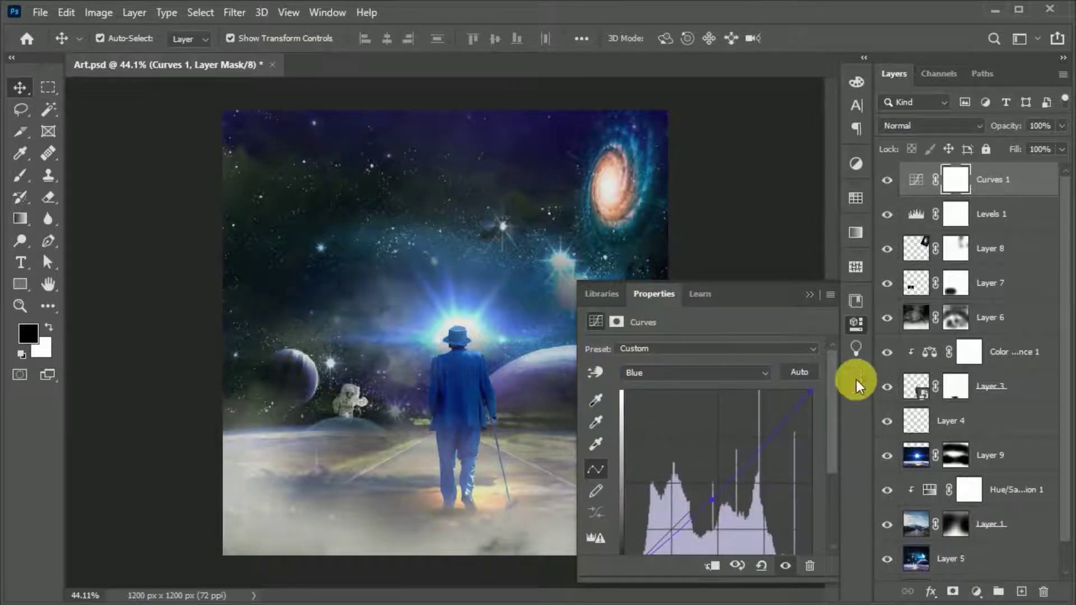
# Add a Color Balance adjustment, shift its tonal ranges toward a purple-magenta tint, and save the document
pyautogui.click(976, 591)
pyautogui.click(975, 440)
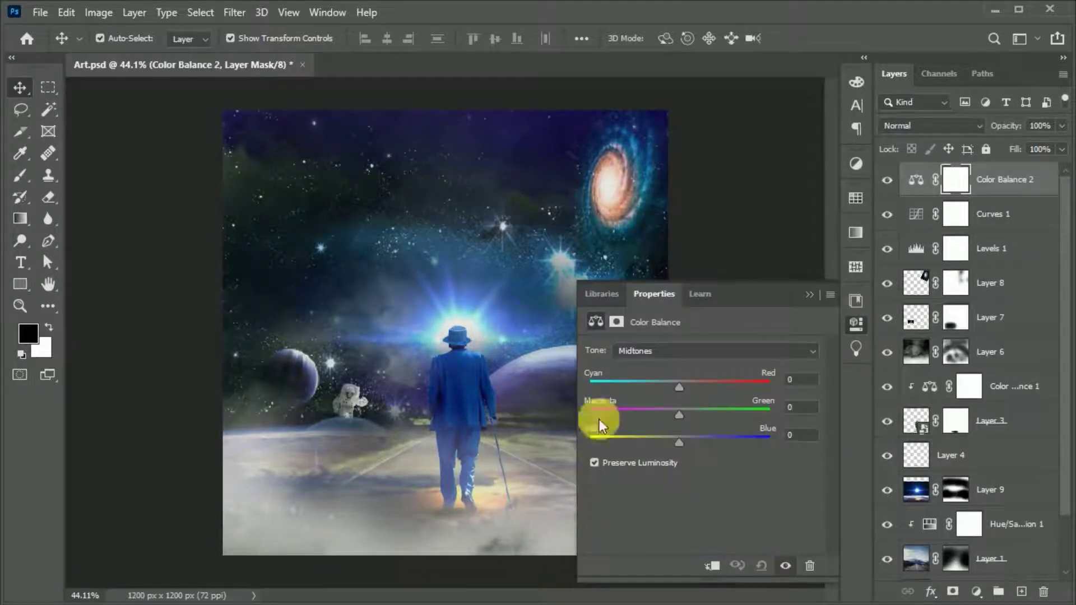
pyautogui.moveTo(661, 387); pyautogui.dragTo(663, 416)
pyautogui.click(688, 351)
pyautogui.click(681, 364)
pyautogui.moveTo(681, 444)
pyautogui.mouseDown()
pyautogui.moveTo(670, 445)
pyautogui.moveTo(657, 419)
pyautogui.moveTo(688, 385)
pyautogui.moveTo(660, 413)
pyautogui.moveTo(694, 442)
pyautogui.mouseUp()
pyautogui.click(655, 351)
pyautogui.click(645, 387)
pyautogui.click(854, 325)
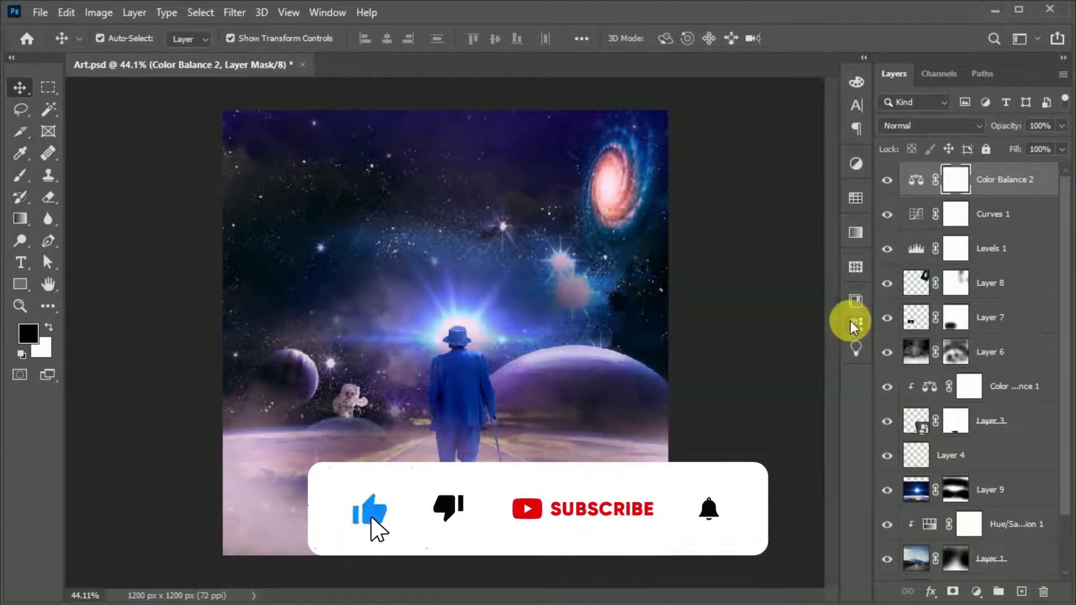
pyautogui.hotkey('ctrl', 's')
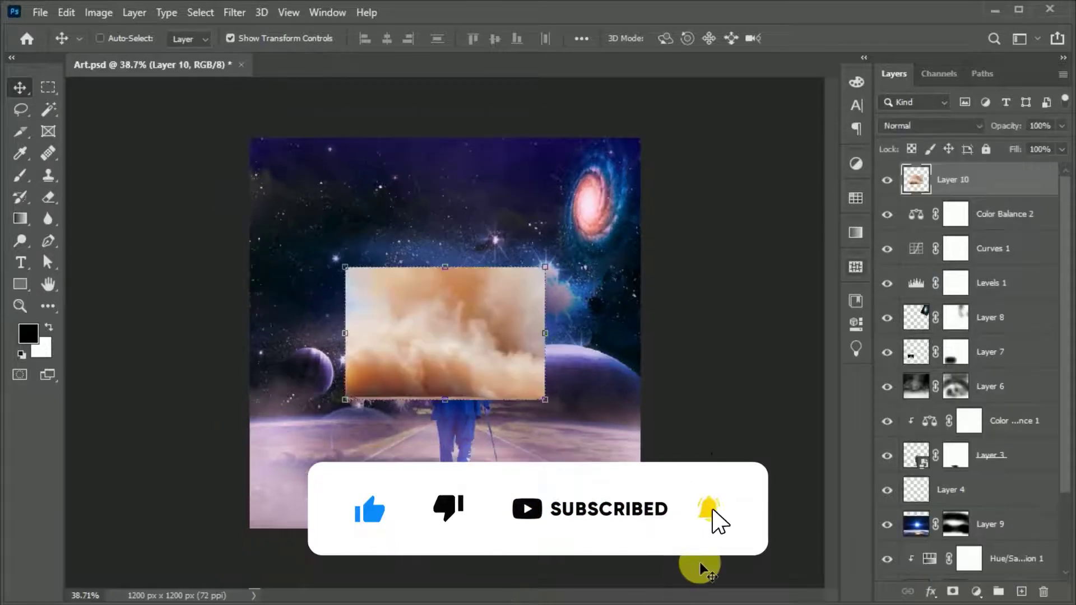
# Enlarge the pasted orange cloud image to about 330% to cover the canvas and set its blend mode to Overlay
pyautogui.moveTo(446, 399); pyautogui.dragTo(449, 556)
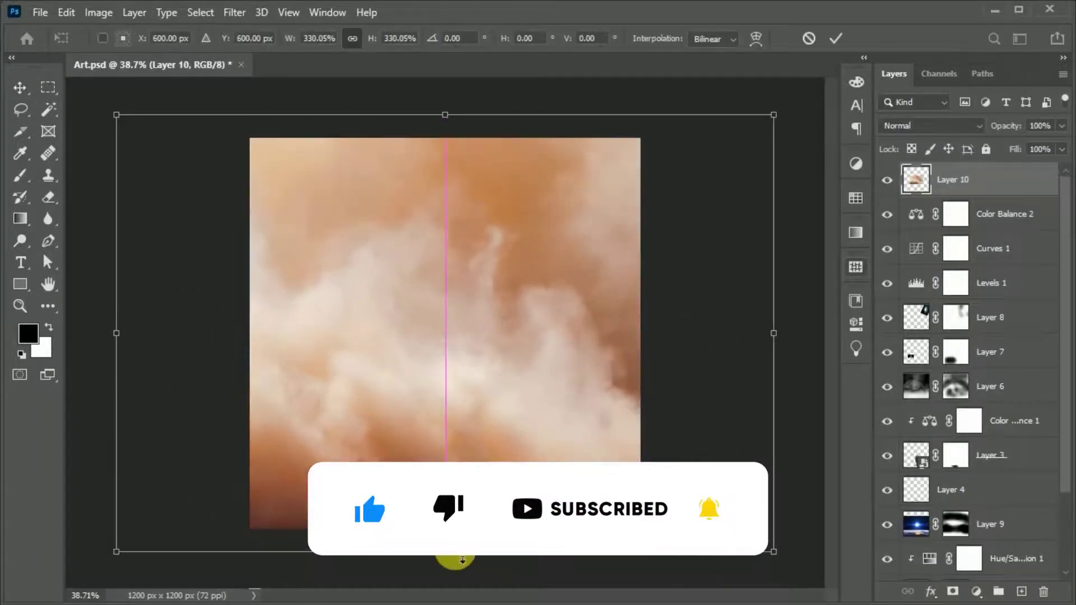
pyautogui.click(842, 39)
pyautogui.click(897, 126)
pyautogui.click(910, 329)
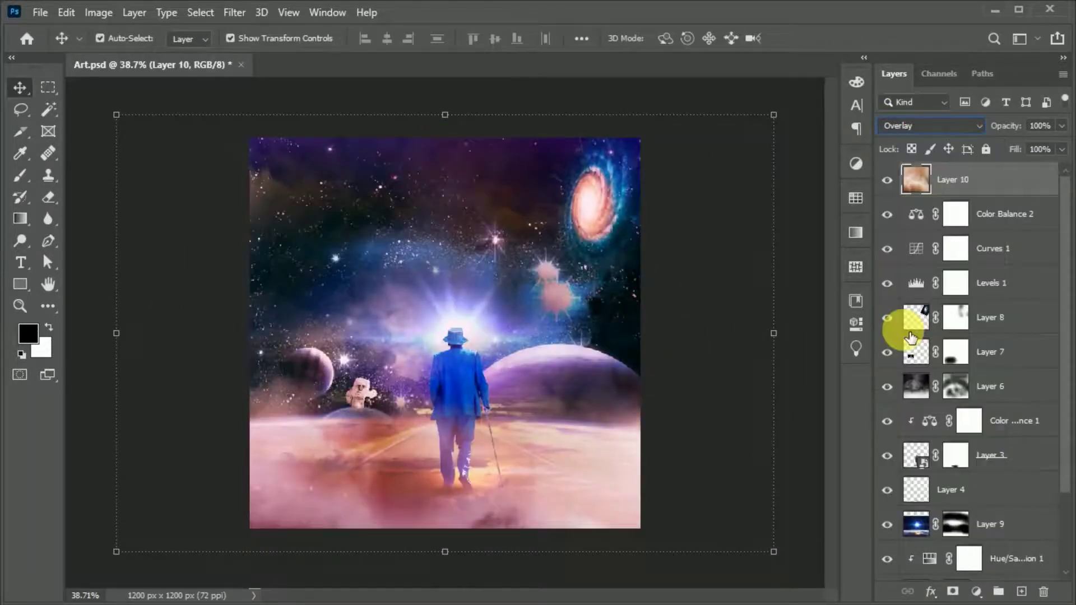
# Add a layer mask to the cloud layer and softly paint out parts of it along the horizon with black
pyautogui.click(976, 592)
pyautogui.click(952, 591)
pyautogui.click(953, 591)
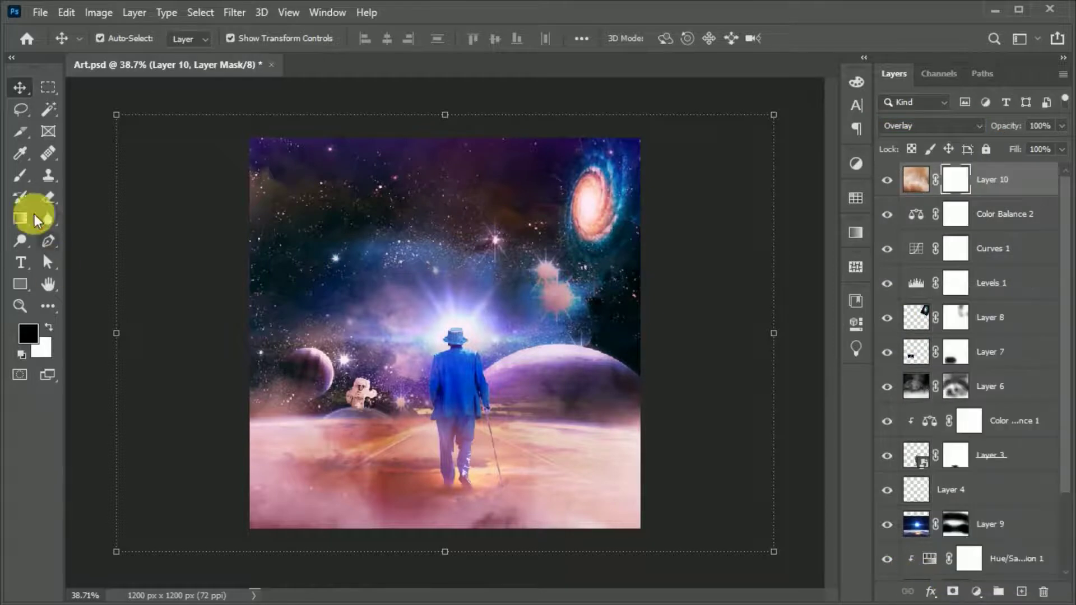
pyautogui.click(20, 175)
pyautogui.moveTo(314, 393); pyautogui.dragTo(359, 426)
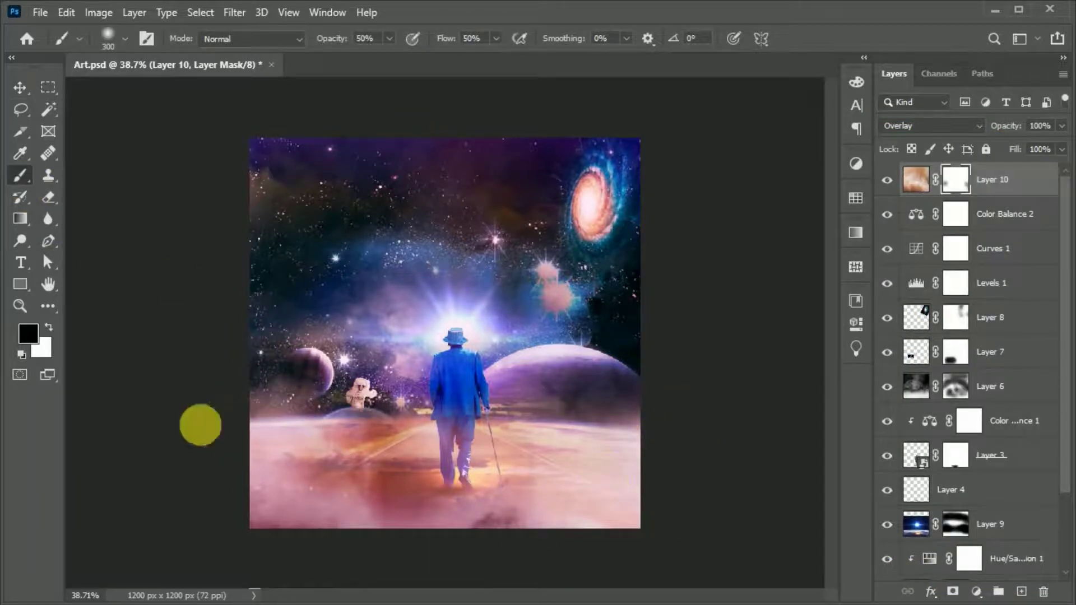
pyautogui.click(19, 87)
pyautogui.click(800, 533)
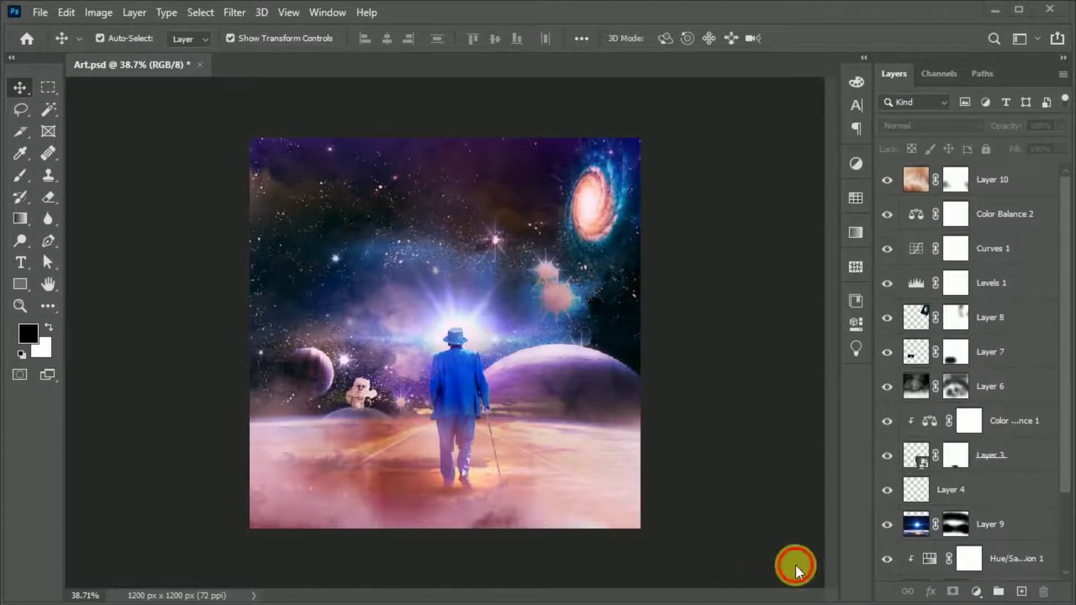
# Paste the colorful blue-and-pink texture, enlarge it to about 130%, and position it over the whole canvas
pyautogui.hotkey('ctrl', 'v')
pyautogui.click(456, 550)
pyautogui.moveTo(601, 349); pyautogui.dragTo(649, 383)
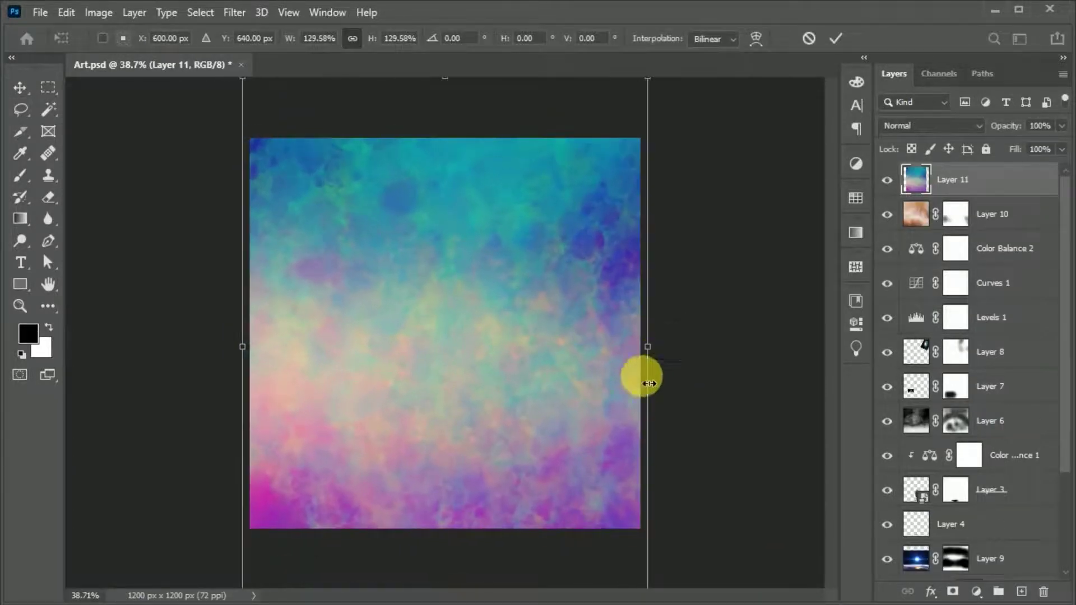
pyautogui.moveTo(536, 467); pyautogui.dragTo(536, 449)
pyautogui.click(836, 38)
# Try out blend modes on the colorful texture layer and set it to Soft Light
pyautogui.click(930, 126)
pyautogui.press('Down')
pyautogui.press('Down')
pyautogui.press('Down')
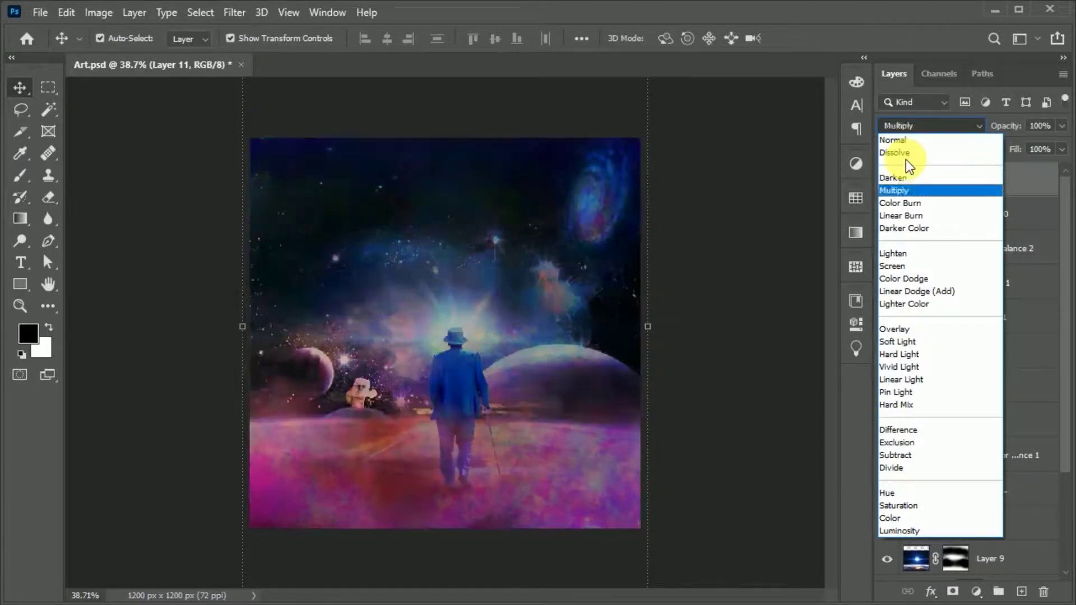
pyautogui.press('Down')
pyautogui.press('Down')
pyautogui.press('Down')
pyautogui.press('Down')
pyautogui.press('Down')
pyautogui.press('Down')
pyautogui.press('Down')
pyautogui.press('Down')
pyautogui.press('Down')
pyautogui.press('Down')
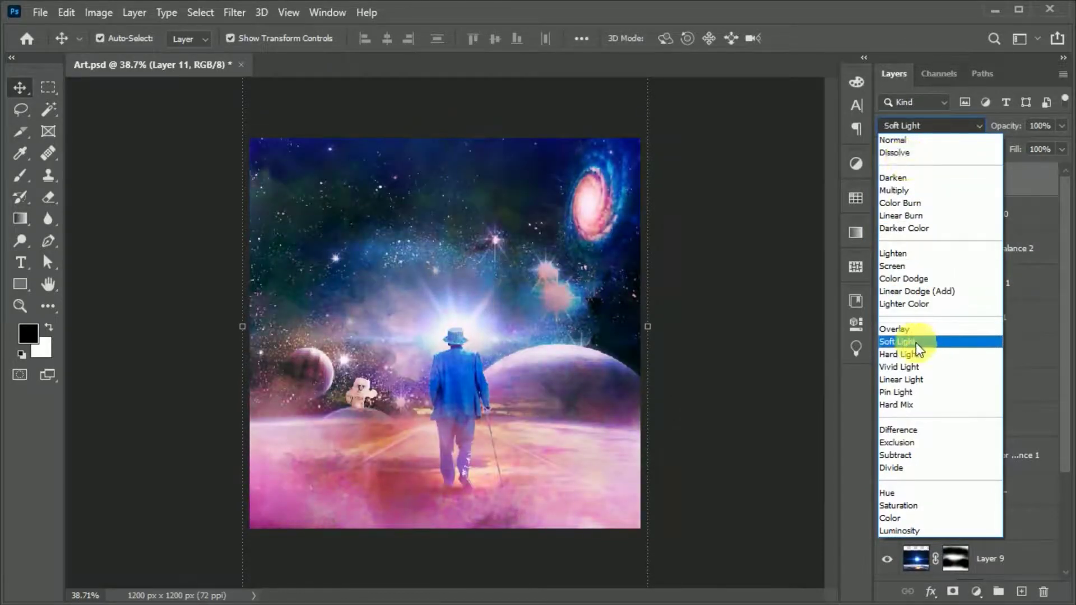
pyautogui.click(916, 342)
# Add a layer mask to the texture layer, brush away its effect across the sky, and save the document
pyautogui.click(952, 592)
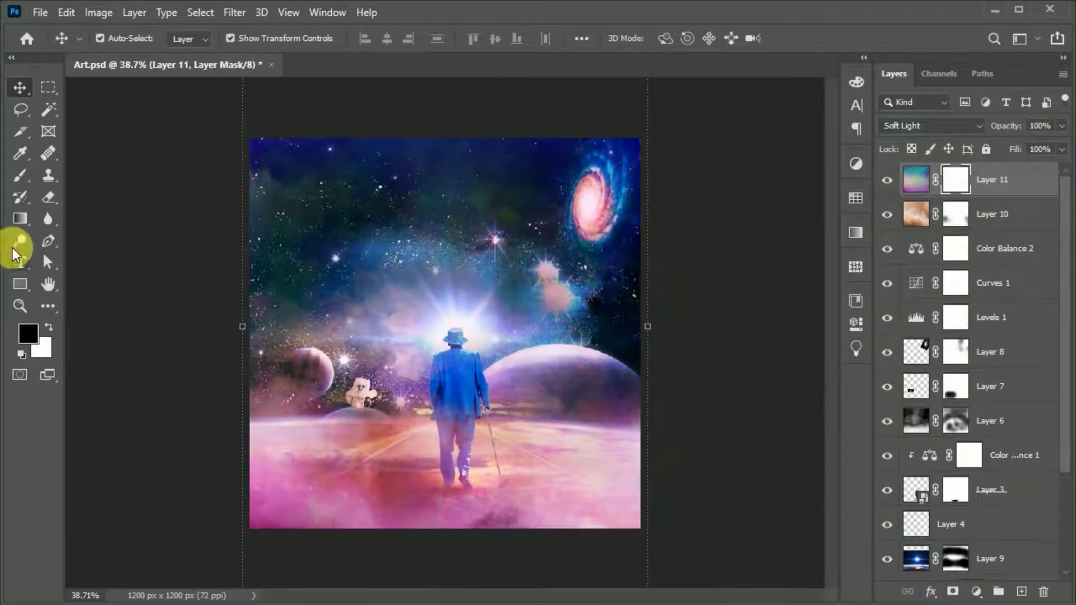
pyautogui.click(20, 175)
pyautogui.moveTo(282, 233)
pyautogui.mouseDown()
pyautogui.moveTo(387, 318)
pyautogui.moveTo(288, 353)
pyautogui.mouseUp()
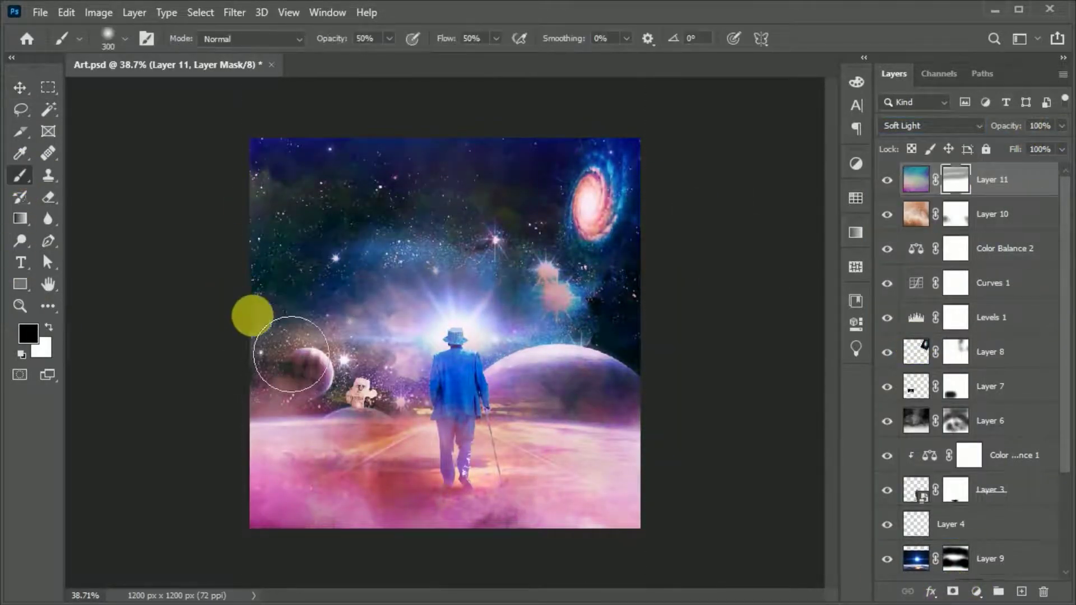
pyautogui.click(21, 88)
pyautogui.moveTo(1049, 155); pyautogui.dragTo(1047, 155)
pyautogui.hotkey('ctrl', 's')
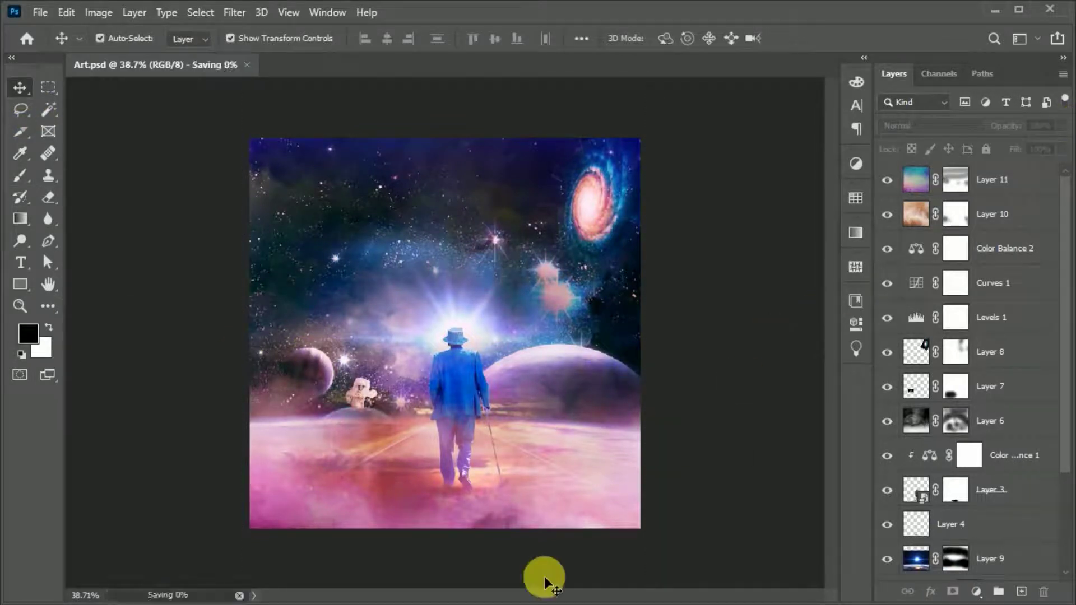
# Paint black on the colorful texture layer's mask to remove its effect from the galaxy and the sky
pyautogui.press('b')
pyautogui.moveTo(609, 221); pyautogui.dragTo(647, 261)
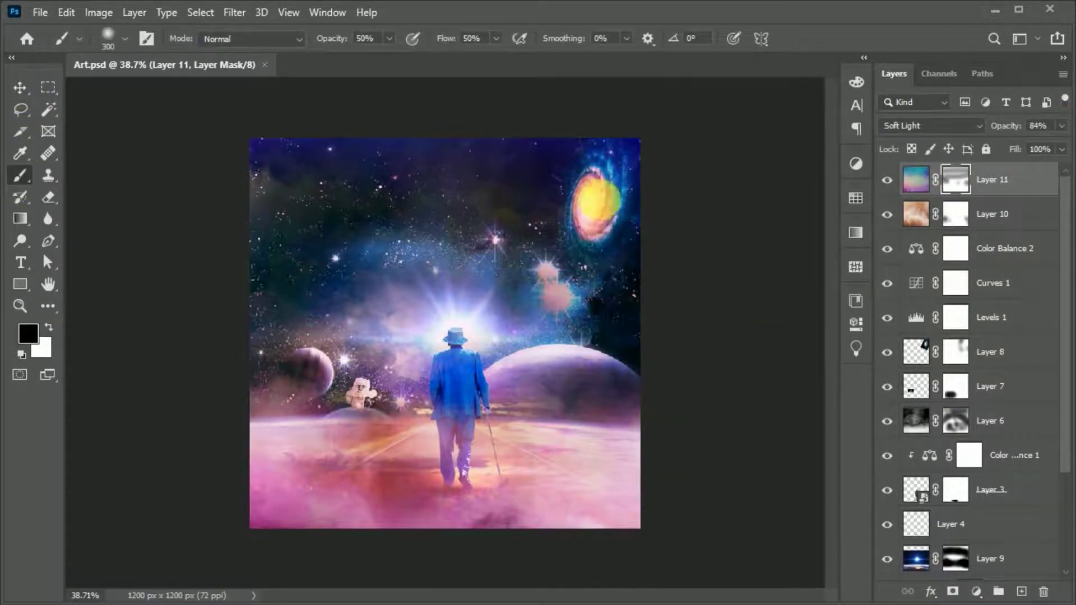
pyautogui.moveTo(586, 331)
pyautogui.mouseDown()
pyautogui.moveTo(344, 296)
pyautogui.moveTo(548, 217)
pyautogui.moveTo(295, 296)
pyautogui.moveTo(672, 202)
pyautogui.moveTo(627, 159)
pyautogui.moveTo(174, 284)
pyautogui.moveTo(493, 355)
pyautogui.moveTo(153, 282)
pyautogui.mouseUp()
pyautogui.click(19, 87)
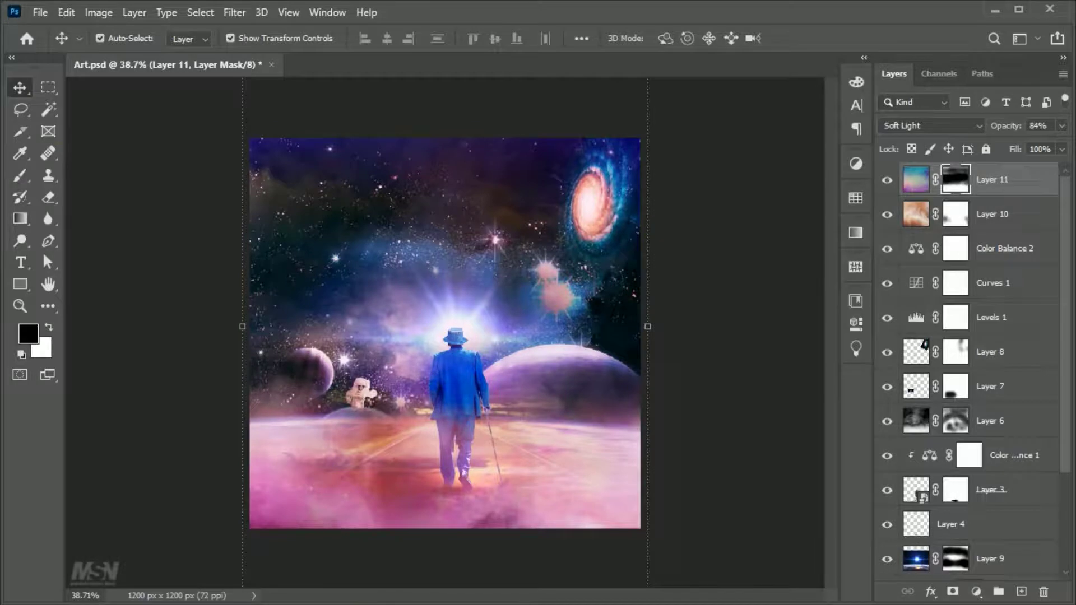
# Paste the blue UFO image, enlarge it to about 220%, and place it over the astronaut's side of the canvas
pyautogui.hotkey('ctrl', '+')
pyautogui.hotkey('ctrl', 'v')
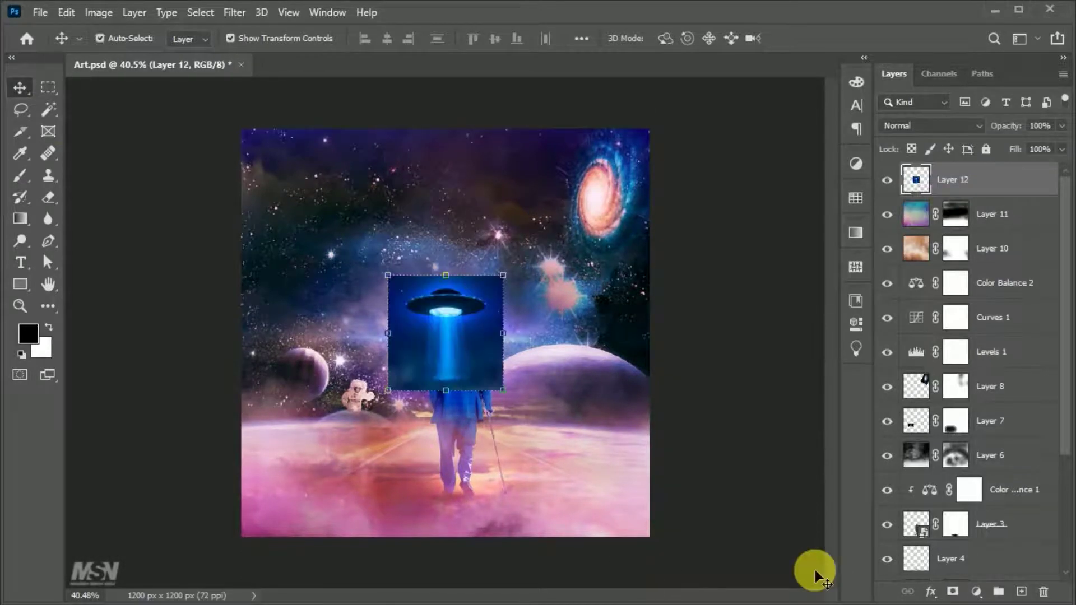
pyautogui.hotkey('ctrl', 't')
pyautogui.moveTo(442, 384); pyautogui.dragTo(457, 451)
pyautogui.moveTo(463, 333); pyautogui.dragTo(385, 300)
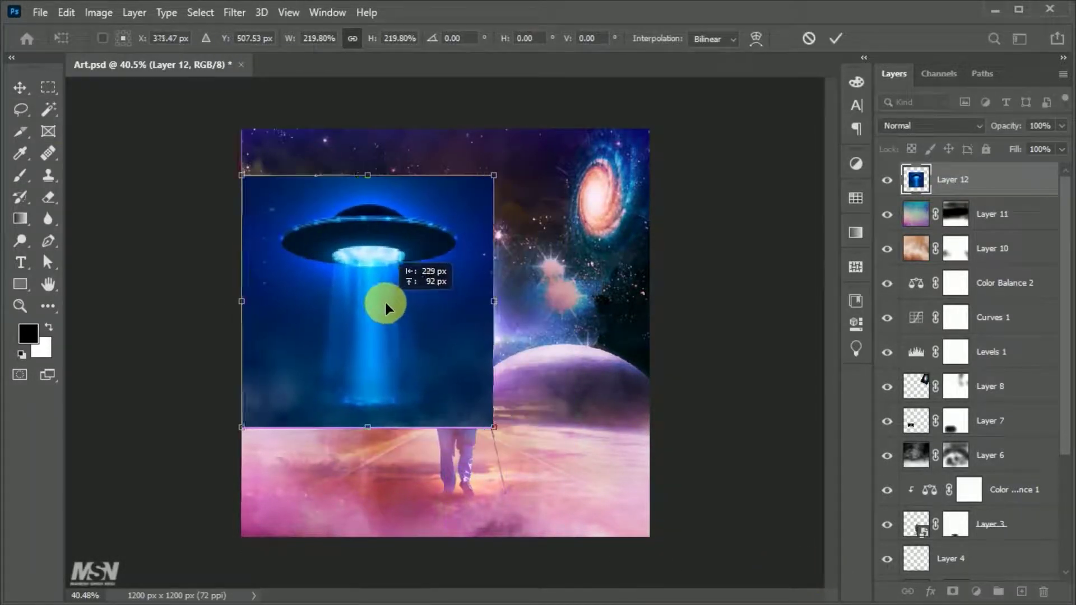
pyautogui.click(834, 38)
# Set the UFO layer's blend mode to Lighten and move it directly below Layer 6 in the layer stack
pyautogui.click(897, 125)
pyautogui.click(893, 253)
pyautogui.moveTo(914, 168); pyautogui.dragTo(985, 448)
pyautogui.moveTo(1064, 474); pyautogui.dragTo(1070, 513)
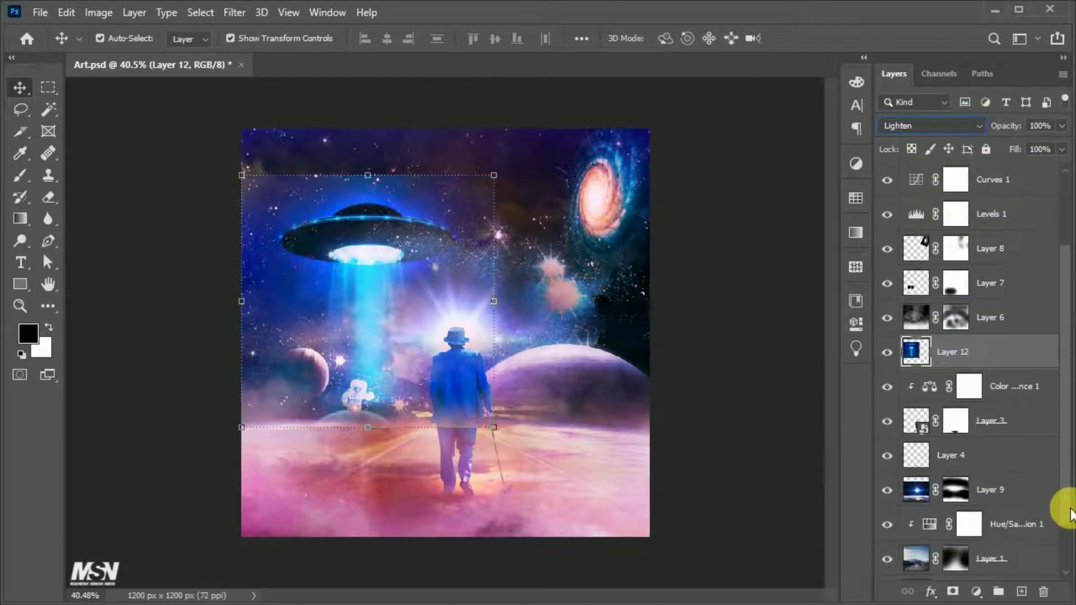
# Scale the UFO layer down slightly and position it so its light beam falls on the astronaut
pyautogui.hotkey('ctrl', 't')
pyautogui.moveTo(377, 173); pyautogui.dragTo(367, 212)
pyautogui.moveTo(390, 262); pyautogui.dragTo(385, 267)
pyautogui.click(835, 38)
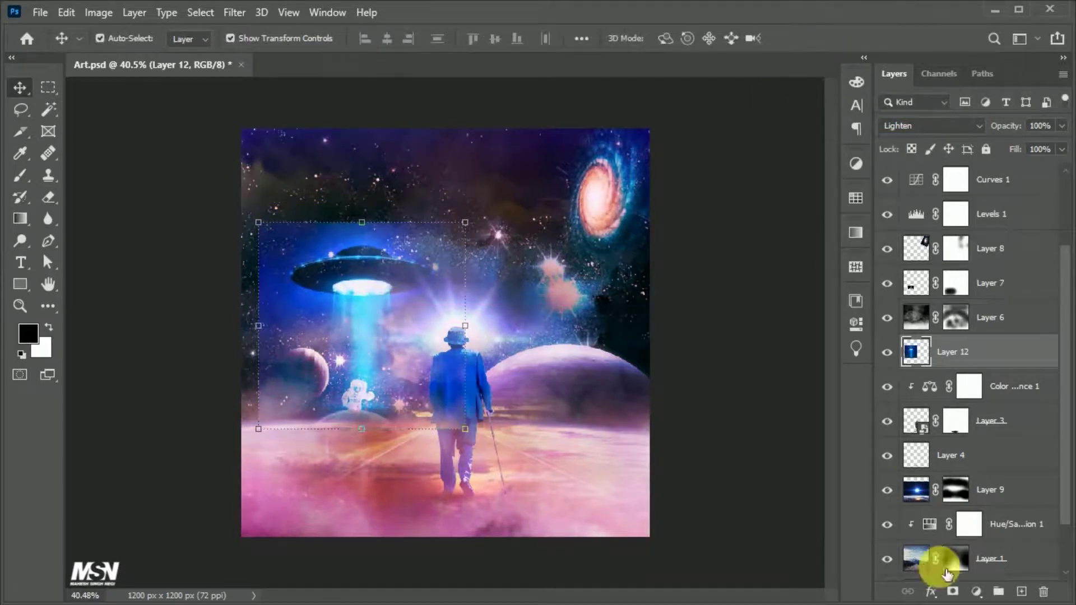
# Add a layer mask to the UFO layer and softly paint out its visible edges in the sky with black
pyautogui.click(952, 591)
pyautogui.click(20, 175)
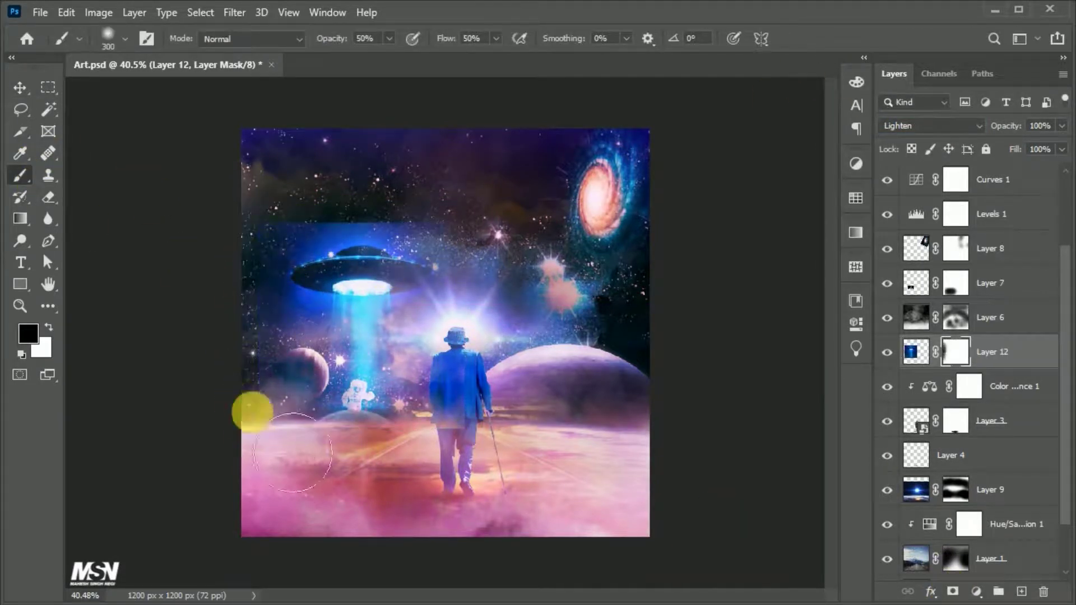
pyautogui.moveTo(327, 237); pyautogui.dragTo(493, 241)
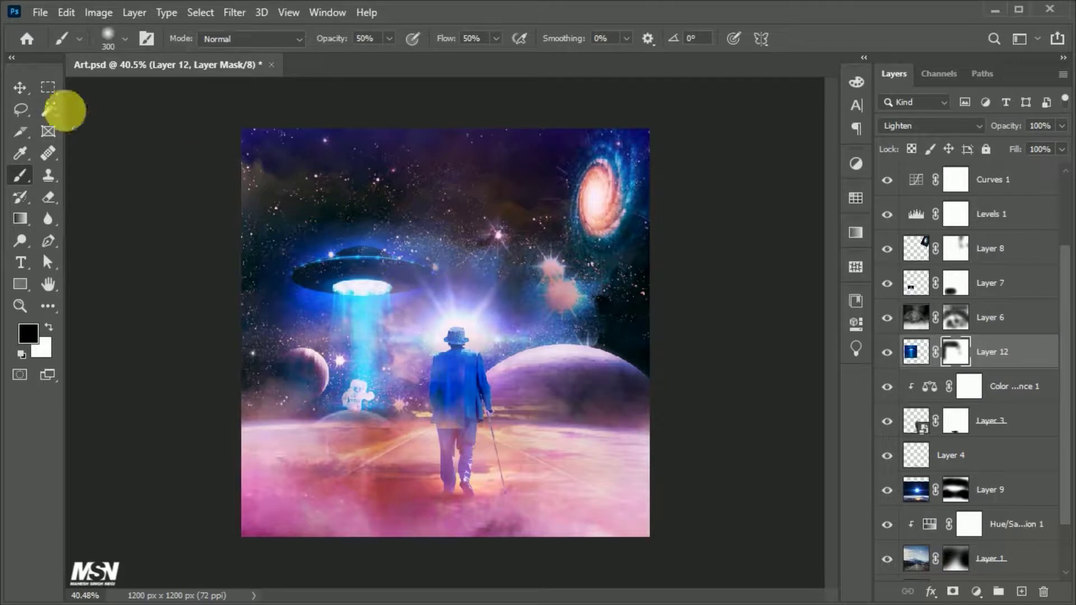
pyautogui.click(19, 87)
# Add a Color Balance adjustment clipped to the UFO layer, setting midtones to Cyan/Red +39 and Magenta/Green -50
pyautogui.click(975, 593)
pyautogui.click(984, 527)
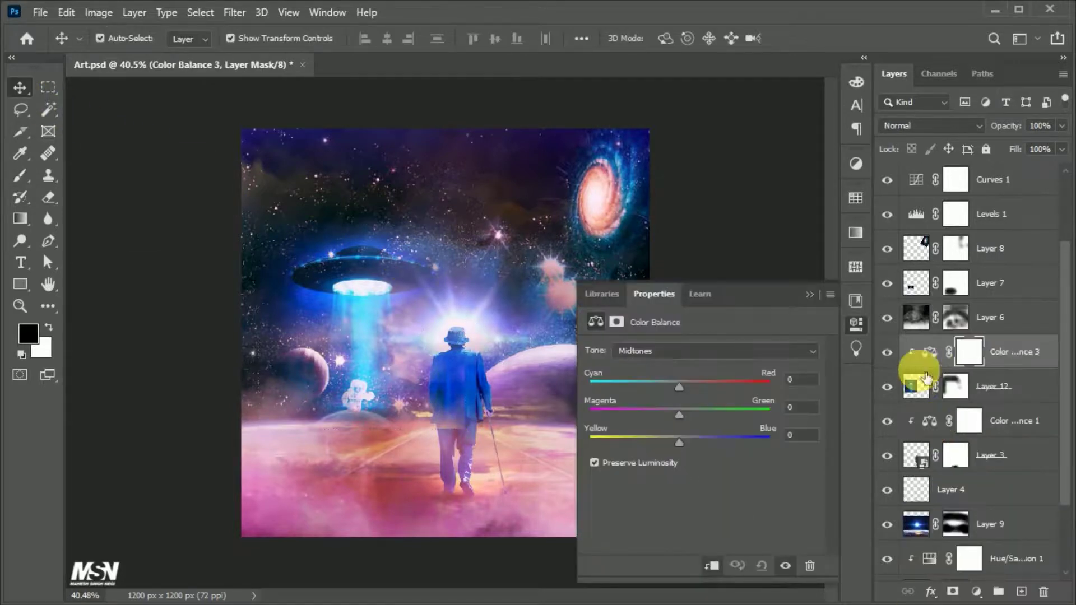
pyautogui.moveTo(677, 388); pyautogui.dragTo(635, 416)
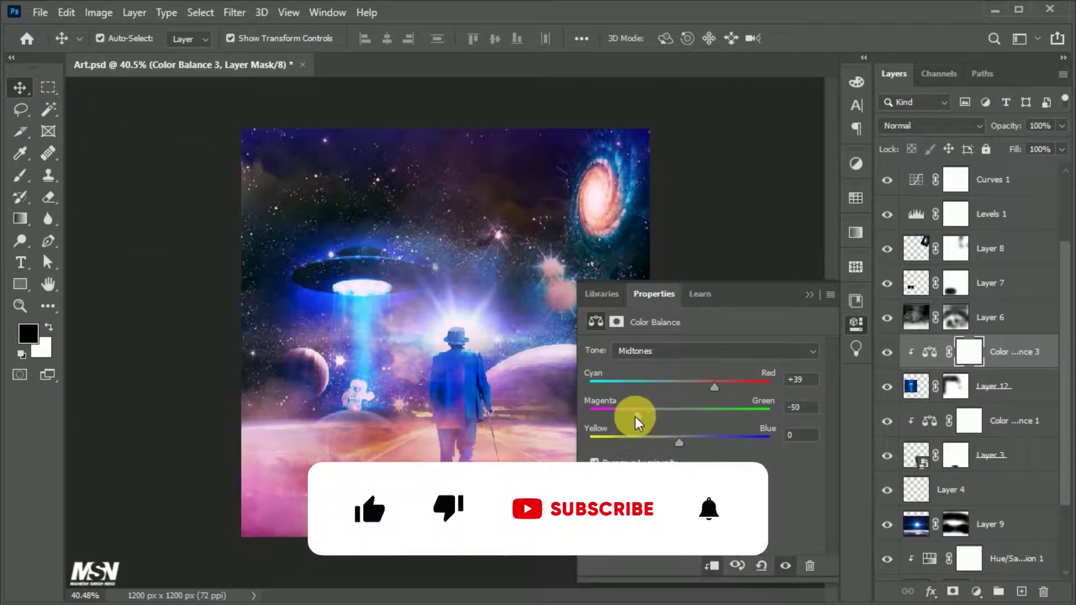
# Set the UFO Color Balance shadows to Magenta/Green -11 and Yellow/Blue -10, and the highlights to +36, -57 and +34
pyautogui.click(647, 350)
pyautogui.moveTo(673, 385); pyautogui.dragTo(671, 445)
pyautogui.click(646, 350)
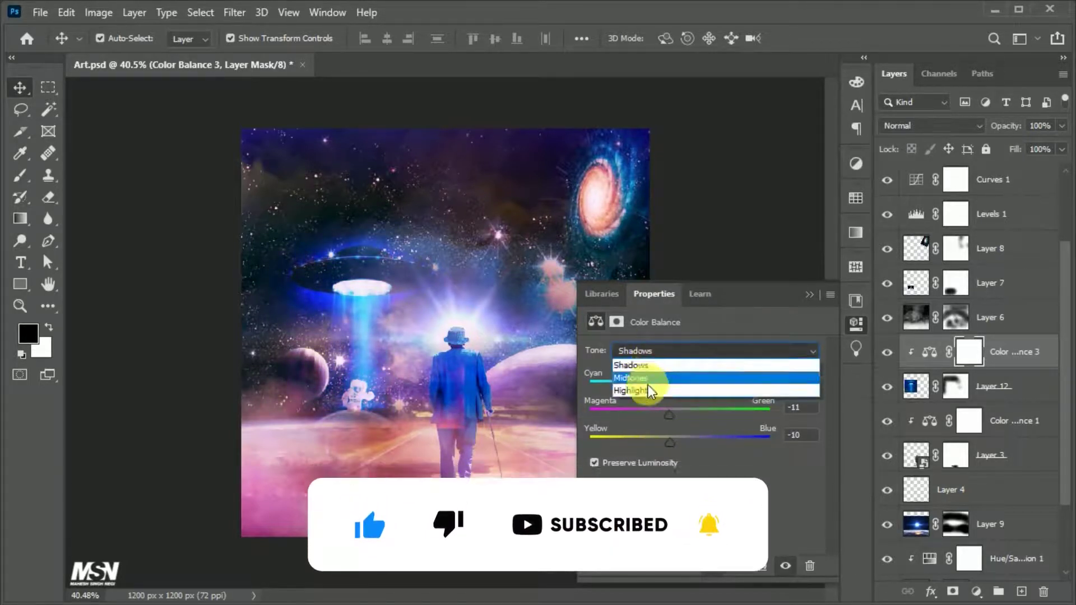
pyautogui.click(649, 384)
pyautogui.moveTo(679, 387); pyautogui.dragTo(690, 391)
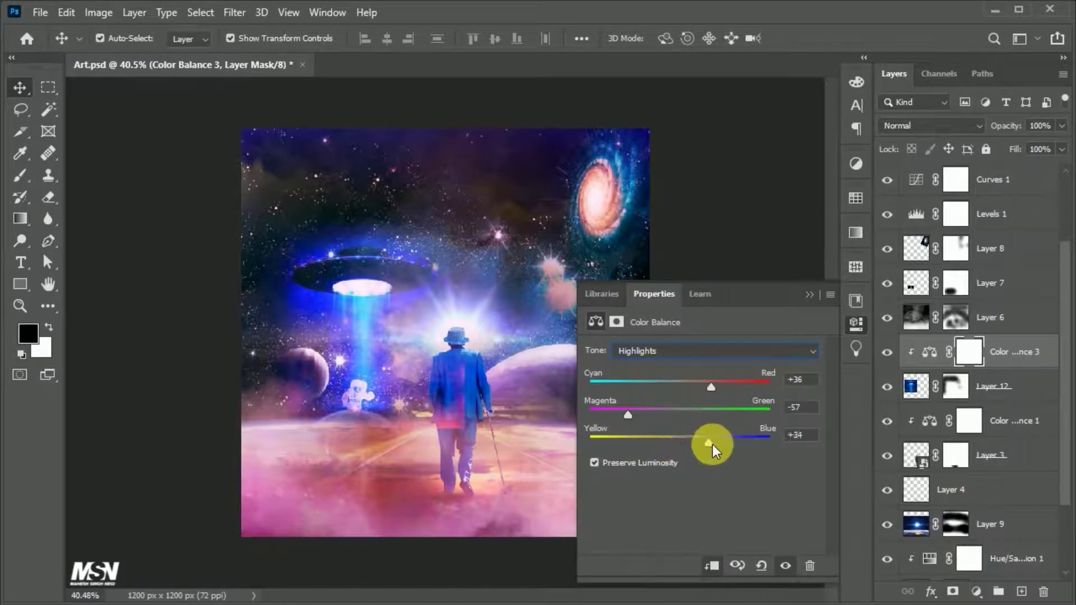
pyautogui.click(857, 327)
# Paint black on the UFO layer's mask to fade its lower edge into the ground beside the man
pyautogui.doubleClick(955, 386)
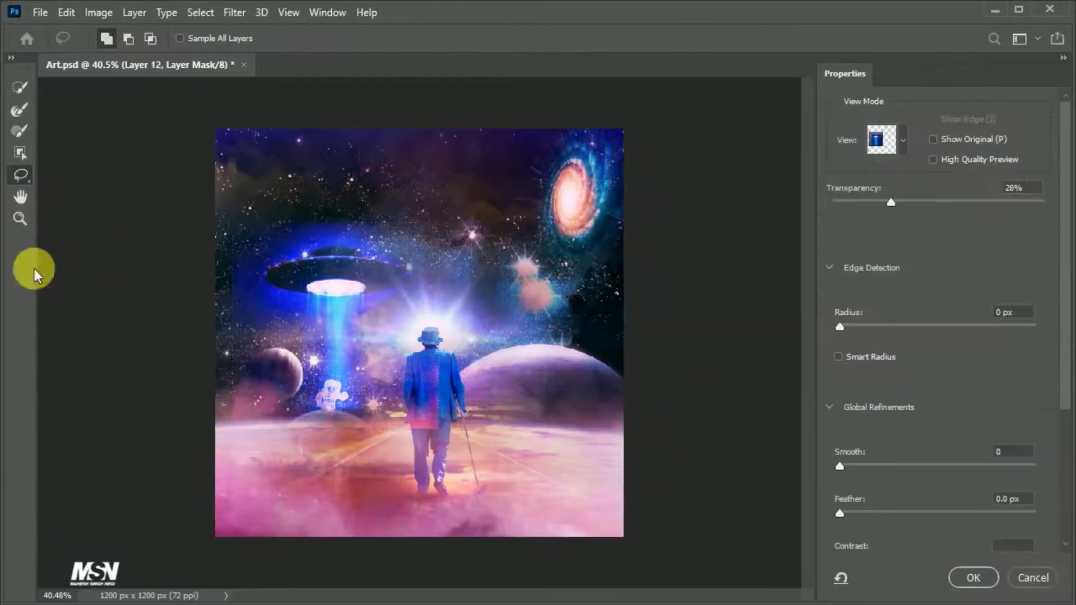
pyautogui.click(974, 577)
pyautogui.click(20, 176)
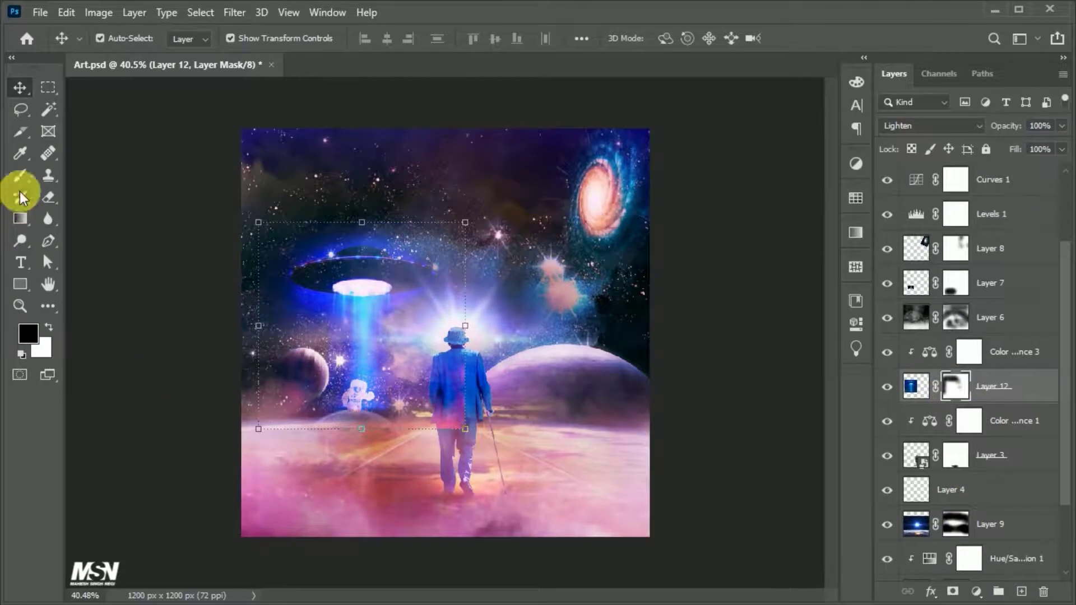
pyautogui.moveTo(369, 422); pyautogui.dragTo(409, 462)
pyautogui.click(19, 87)
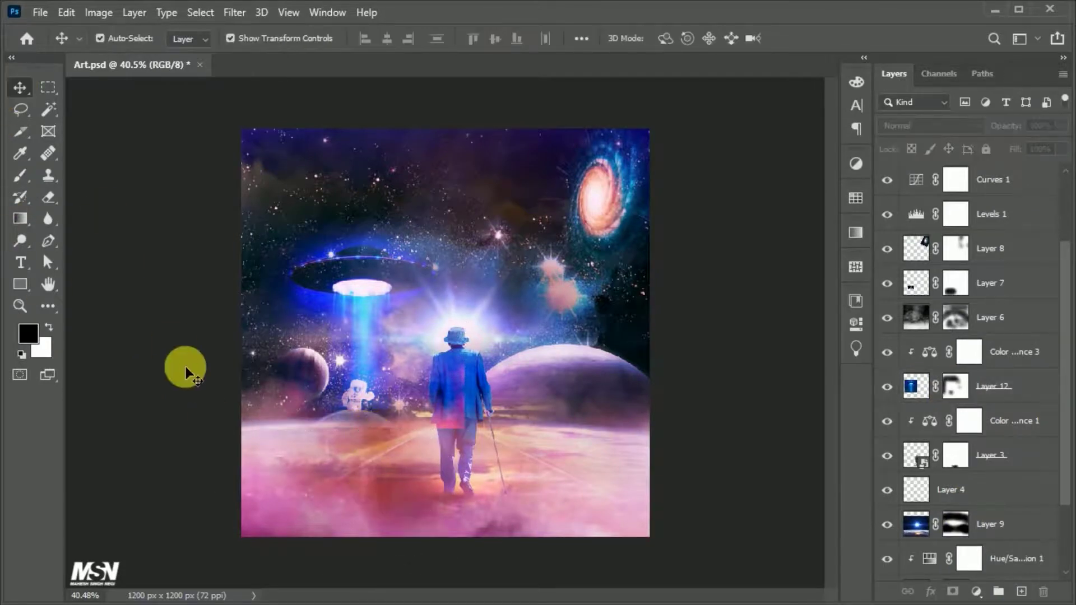
pyautogui.click(182, 365)
# Add a Color Lookup adjustment layer above all layers and try out 3DLUT files such as DropBlues, Fuji F125 Kodak 2393 and Moonlight.3DL
pyautogui.scroll(-1, 447, 317)
pyautogui.scroll(2, 969, 370)
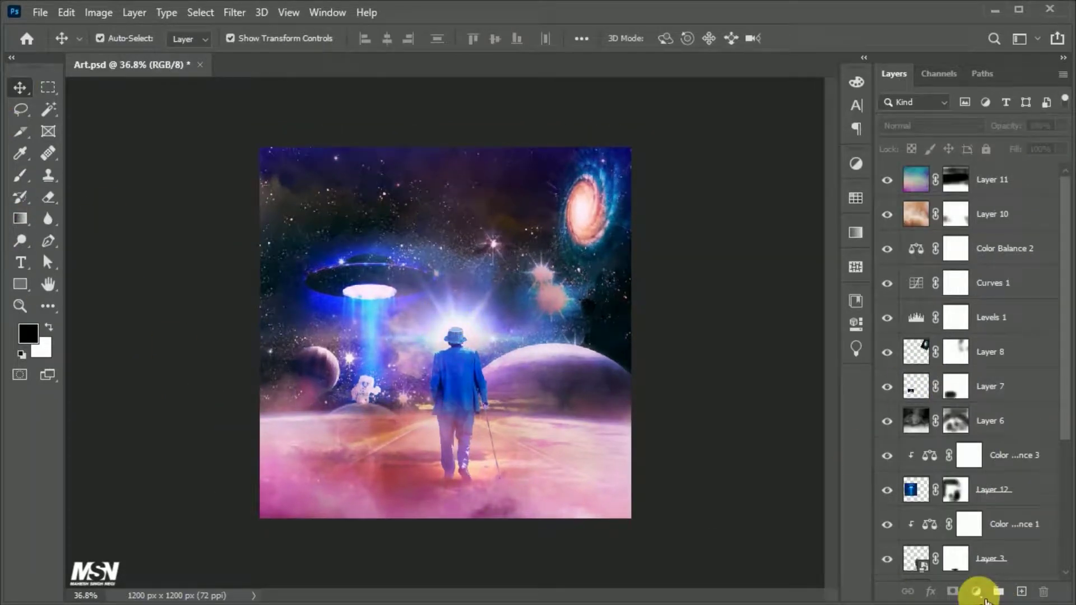
pyautogui.click(976, 592)
pyautogui.click(983, 498)
pyautogui.click(768, 352)
pyautogui.click(724, 402)
pyautogui.press('Down')
pyautogui.press('Down')
pyautogui.press('Down')
pyautogui.press('Down')
pyautogui.press('Down')
pyautogui.press('Down')
pyautogui.press('Down')
pyautogui.press('Down')
pyautogui.press('Down')
pyautogui.press('Down')
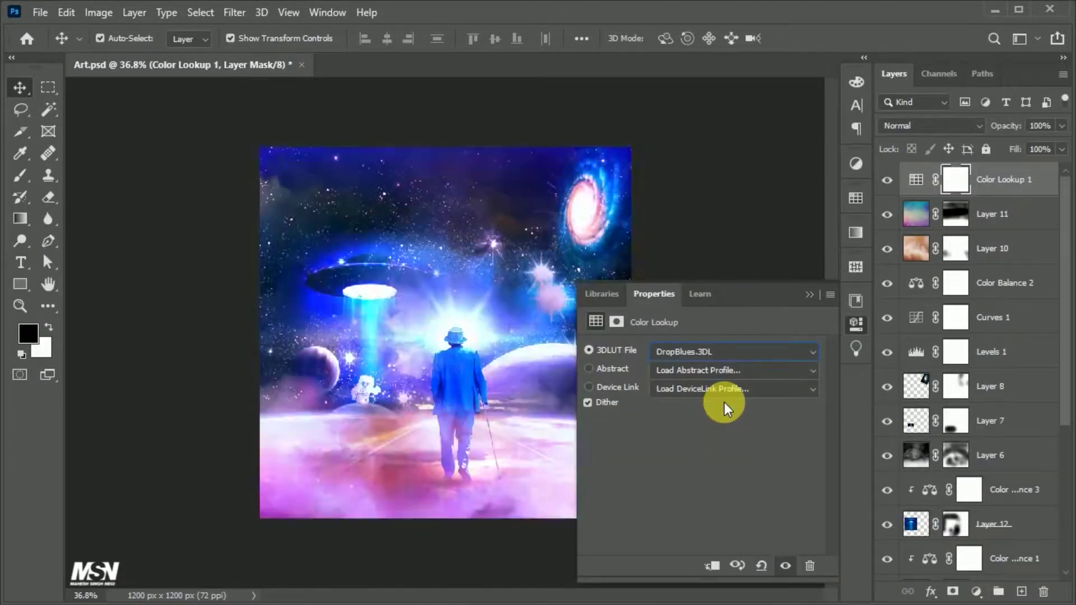
pyautogui.press('Down')
pyautogui.press('Down')
pyautogui.press('Down')
pyautogui.press('Down')
pyautogui.press('Down')
pyautogui.press('Down')
pyautogui.press('Down')
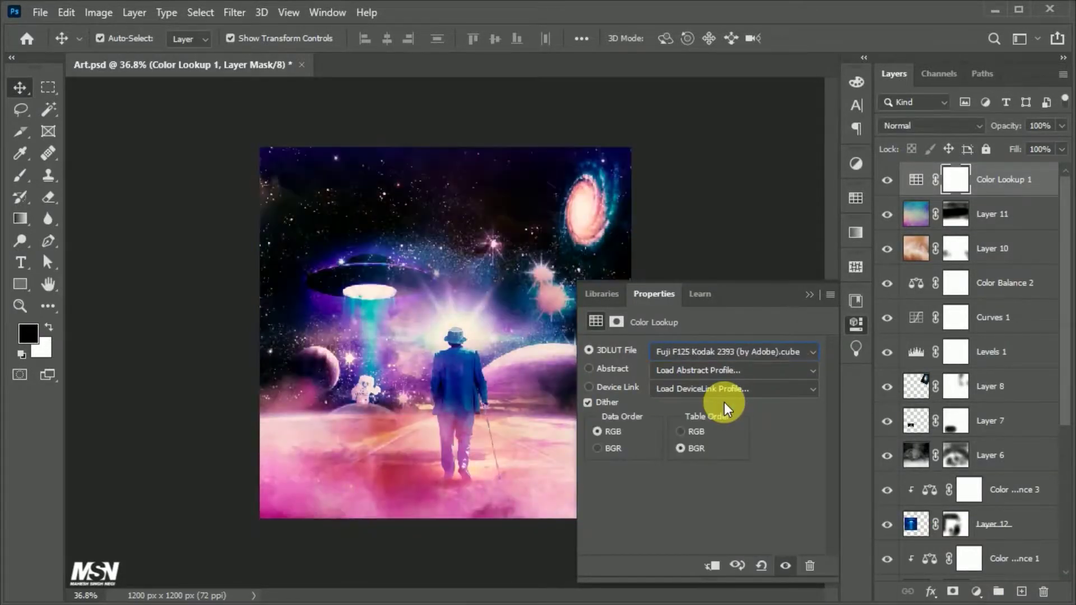
pyautogui.press('Down')
pyautogui.press('Down')
pyautogui.press('Down')
pyautogui.press('Down')
pyautogui.press('Down')
pyautogui.press('Down')
pyautogui.press('Down')
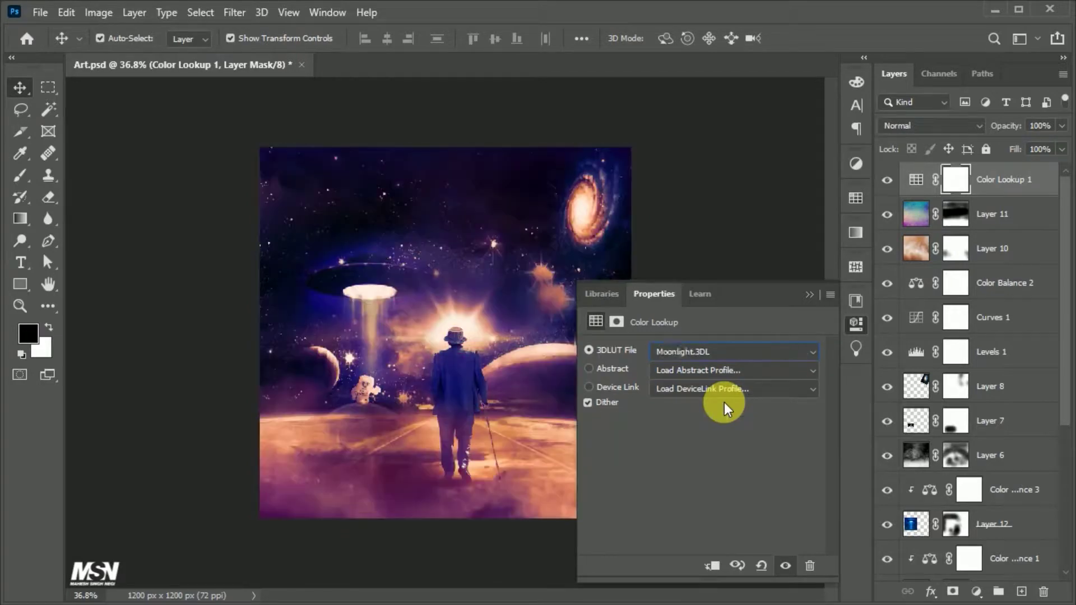
pyautogui.click(856, 326)
pyautogui.click(793, 458)
pyautogui.scroll(1, 475, 401)
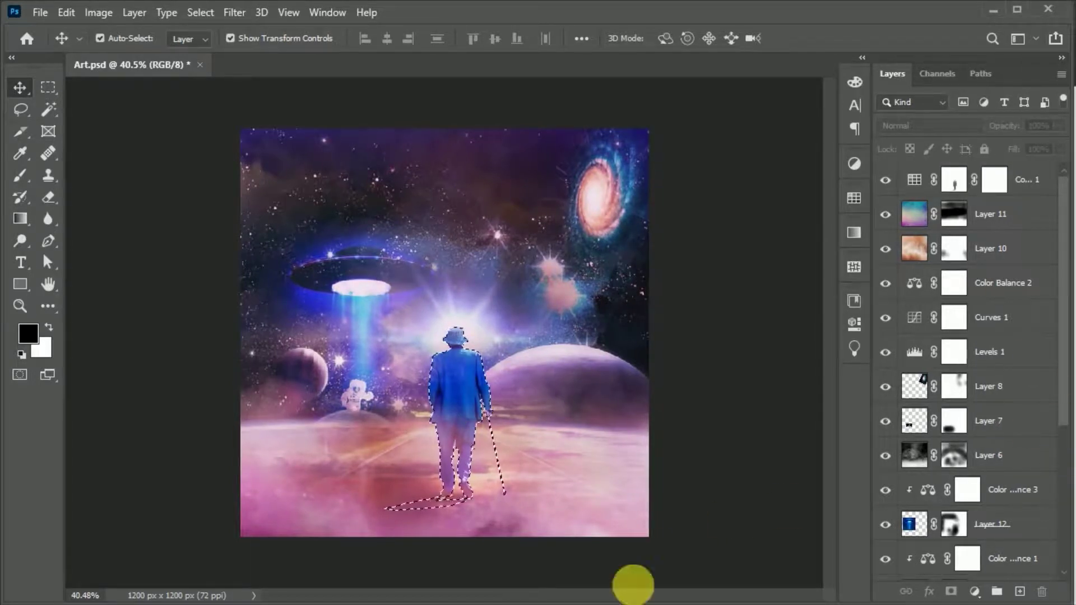
pyautogui.moveTo(1063, 439); pyautogui.dragTo(867, 496)
pyautogui.scroll(-2, 518, 410)
pyautogui.scroll(2, 518, 410)
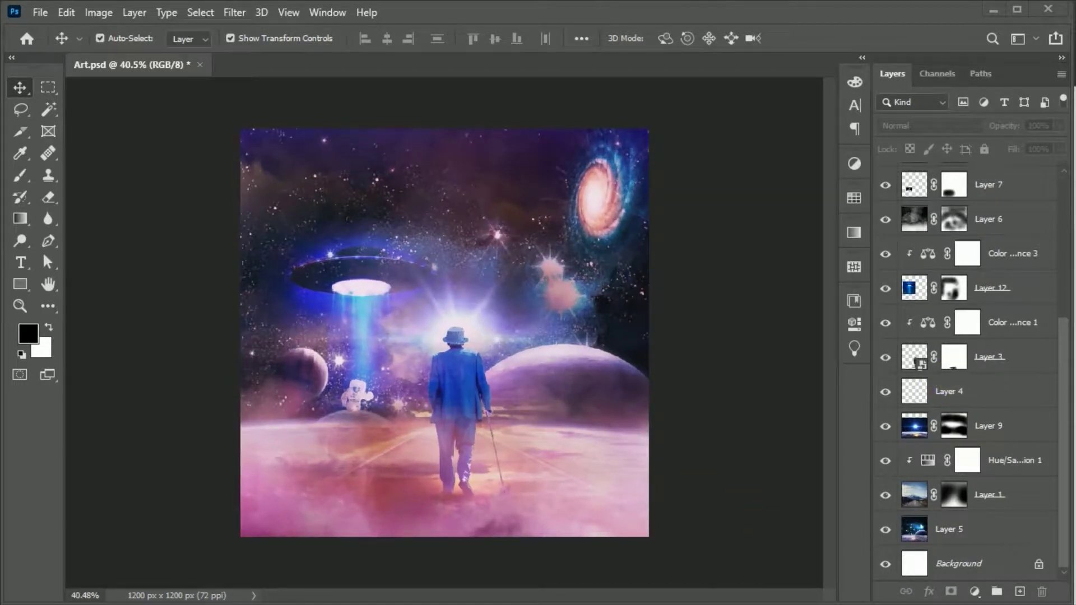